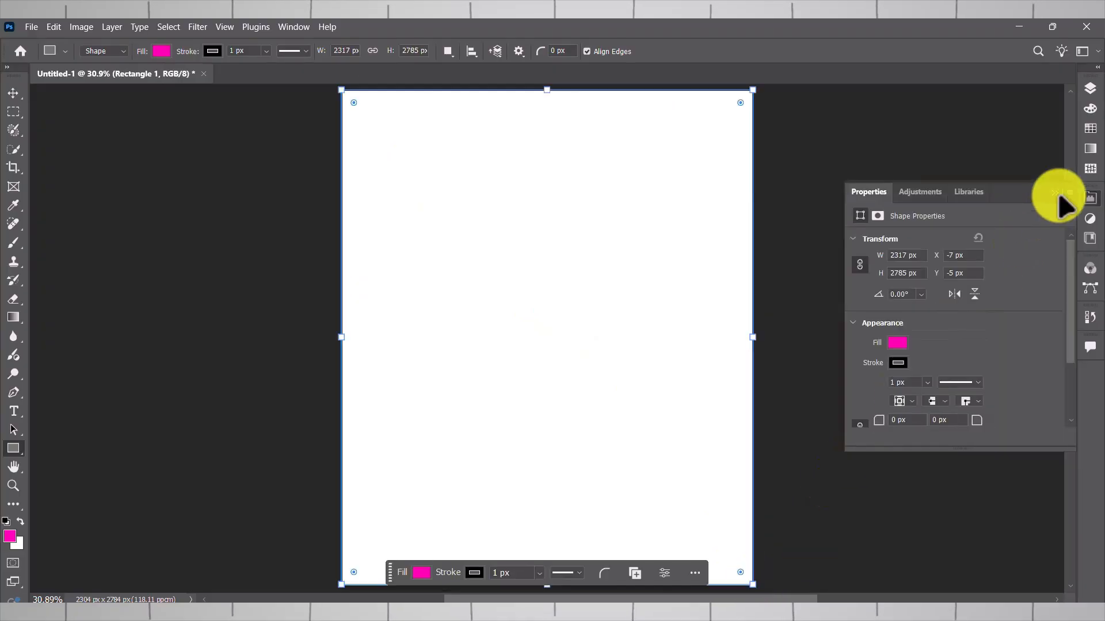
- Change the rectangle's fill to the dark grey 474647
{"action": "left_click", "coordinate": [896, 343]}
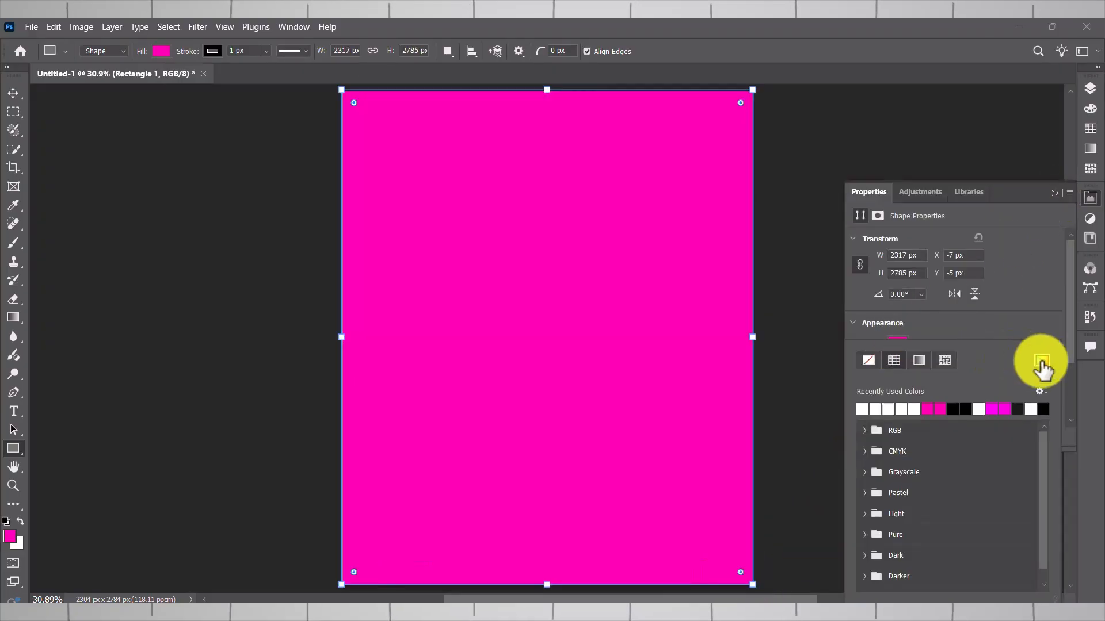
{"action": "left_click", "coordinate": [1041, 361]}
{"action": "left_click", "coordinate": [112, 345]}
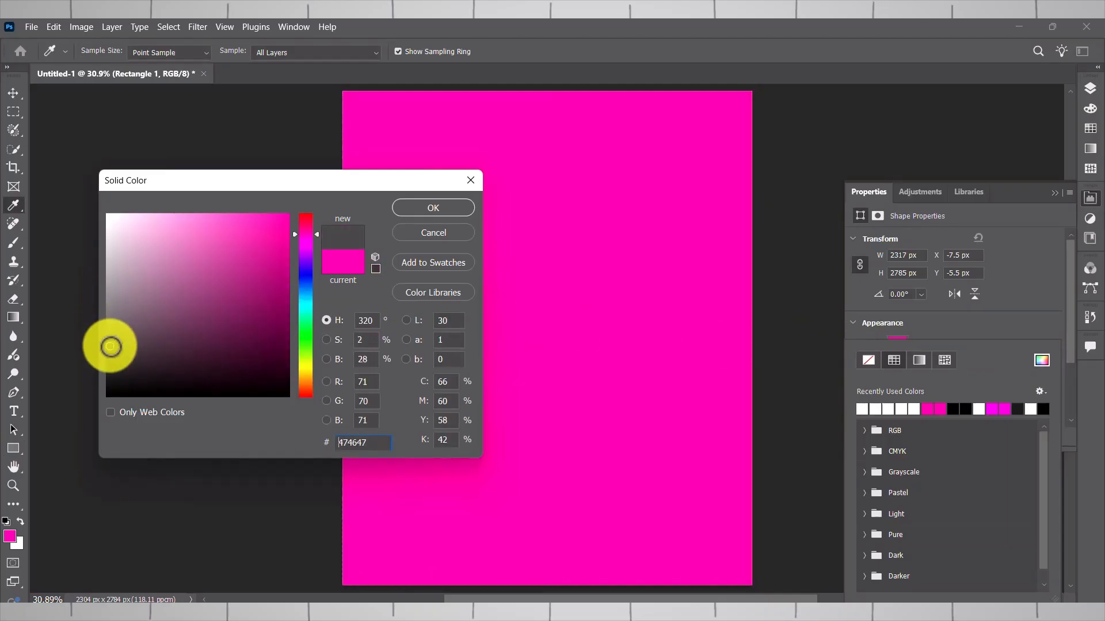
{"action": "left_click", "coordinate": [437, 209]}
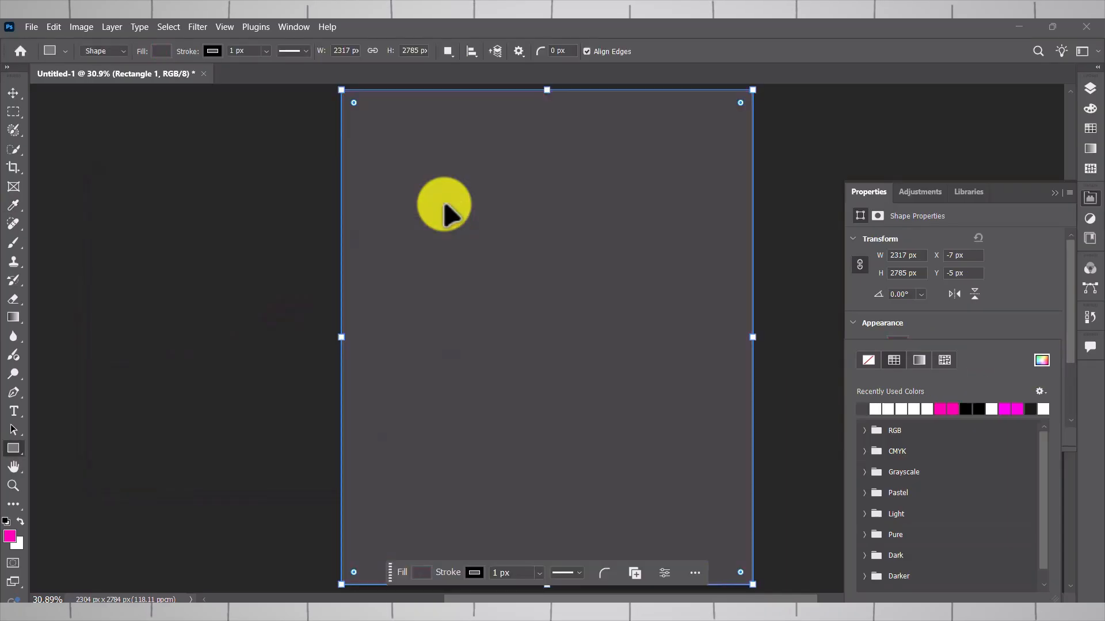
{"action": "left_click", "coordinate": [657, 257]}
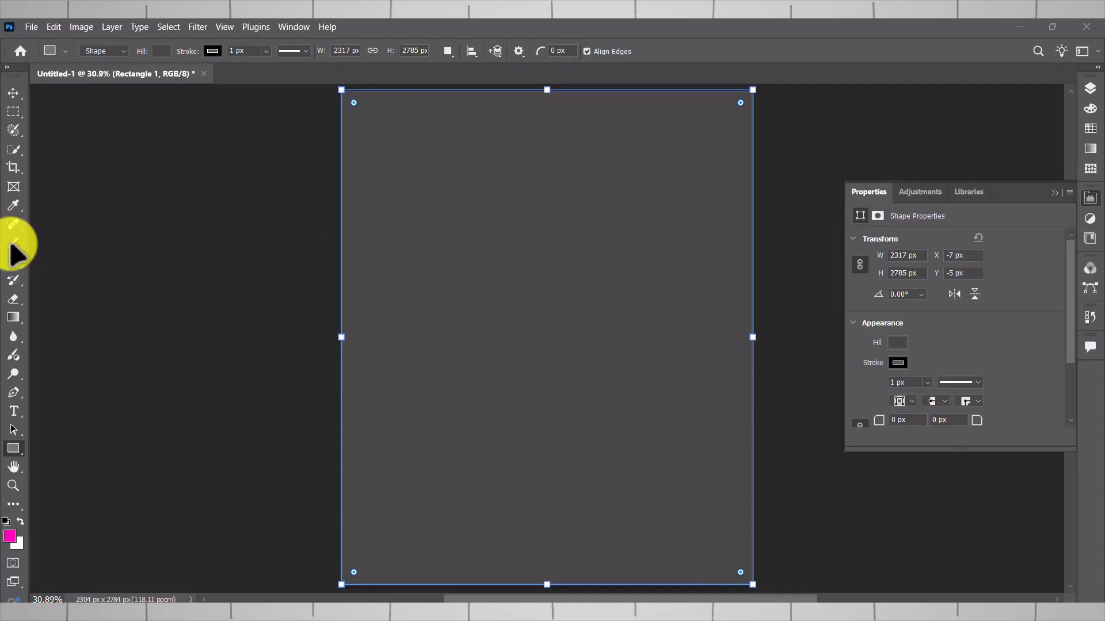
- Rasterize the Rectangle 1 layer so it can be painted on with the Brush tool
{"action": "left_click", "coordinate": [14, 242]}
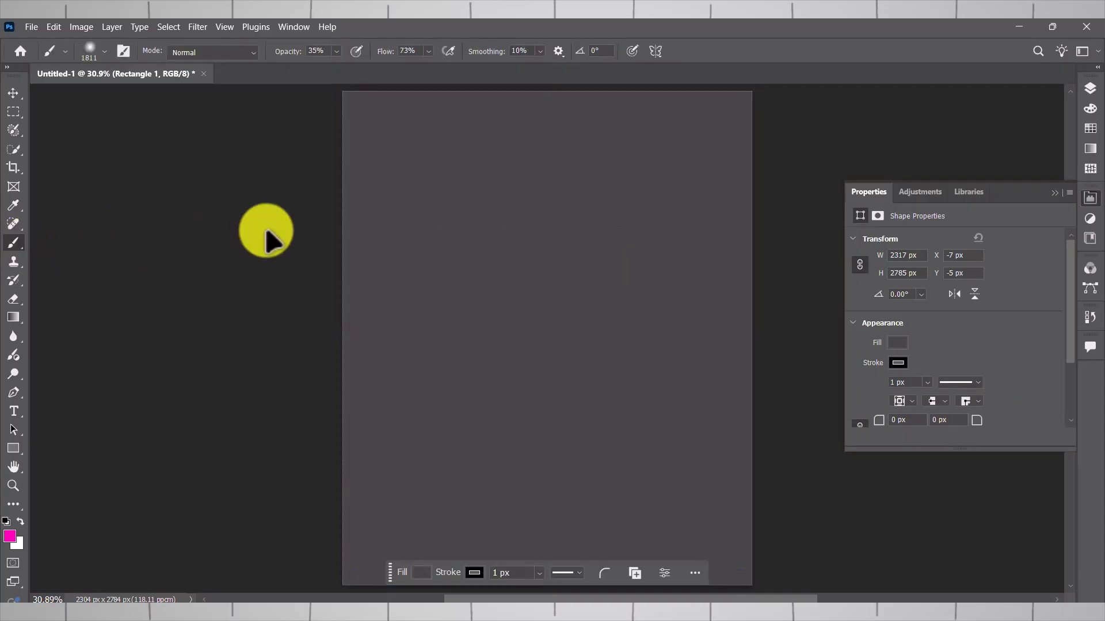
{"action": "left_click", "coordinate": [1054, 192]}
{"action": "left_click", "coordinate": [1090, 91]}
{"action": "right_click", "coordinate": [960, 171]}
{"action": "left_click", "coordinate": [1002, 486]}
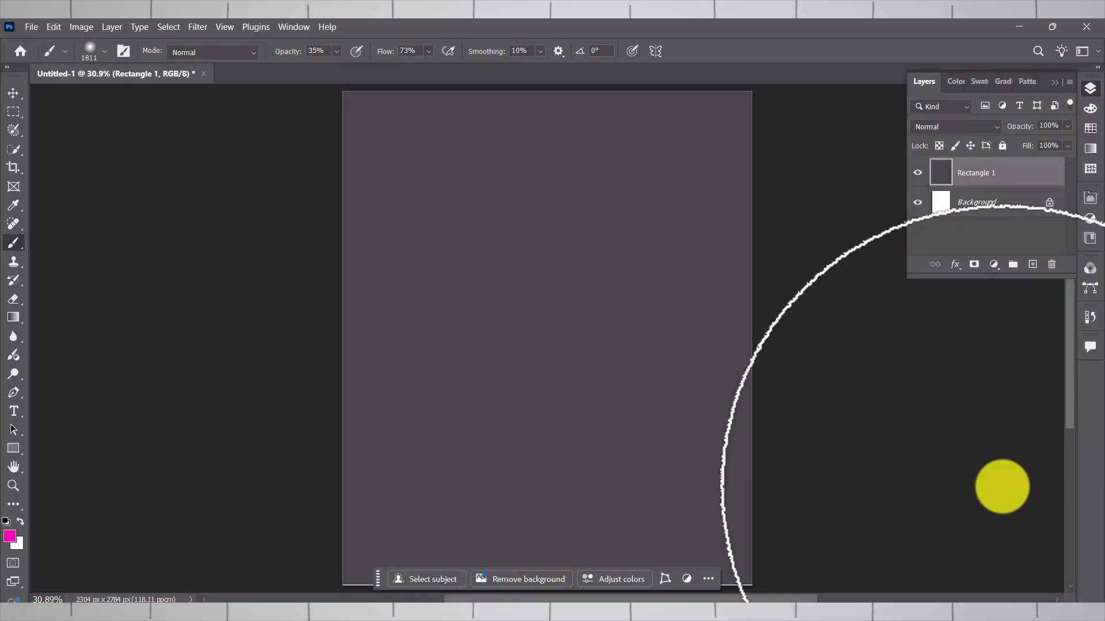
- Enlarge the grey rectangle slightly with Free Transform so it extends past the canvas edges
{"action": "left_click", "coordinate": [12, 93]}
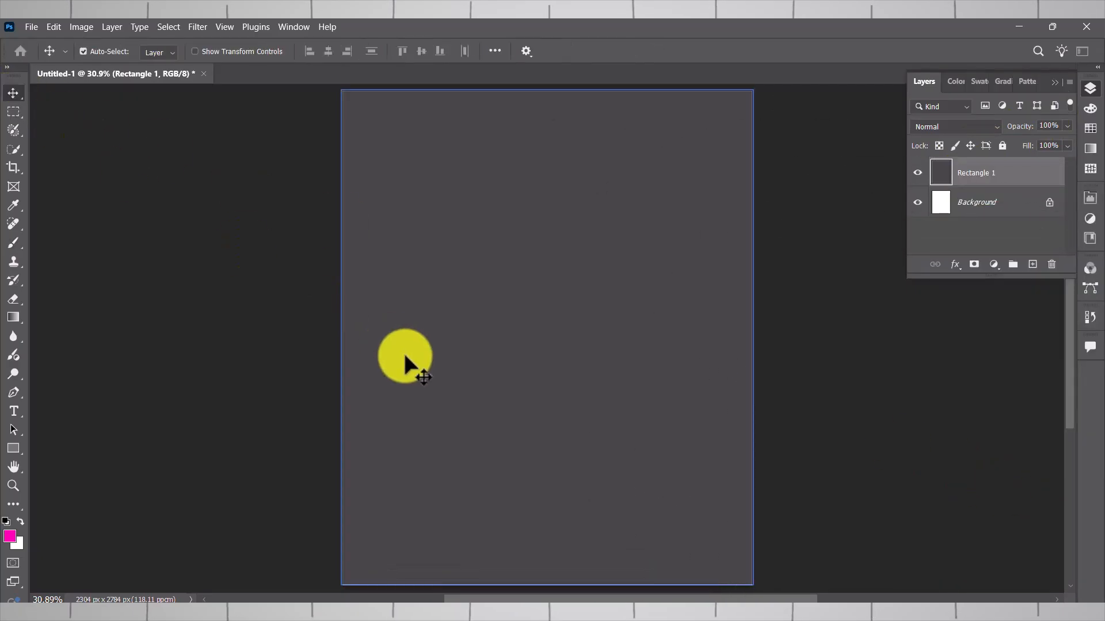
{"action": "key", "text": "ctrl+t"}
{"action": "left_click_drag", "start_coordinate": [545, 550], "coordinate": [547, 562]}
{"action": "left_click", "coordinate": [616, 575]}
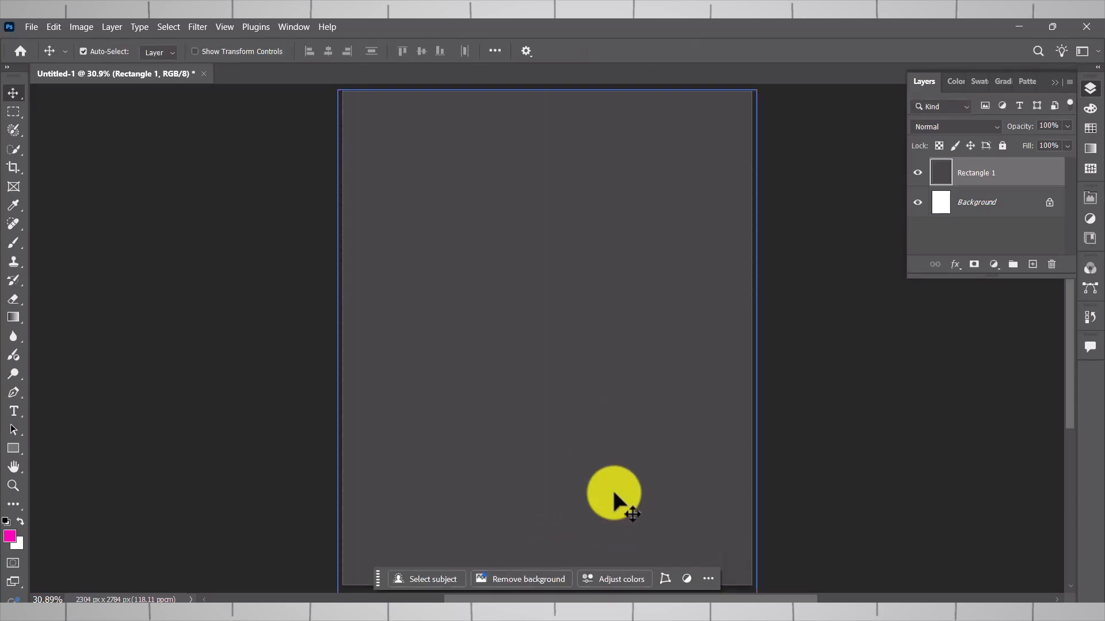
- Set the foreground colour to black and darken the lower half of the grey rectangle with large soft brush strokes
{"action": "left_click", "coordinate": [13, 242]}
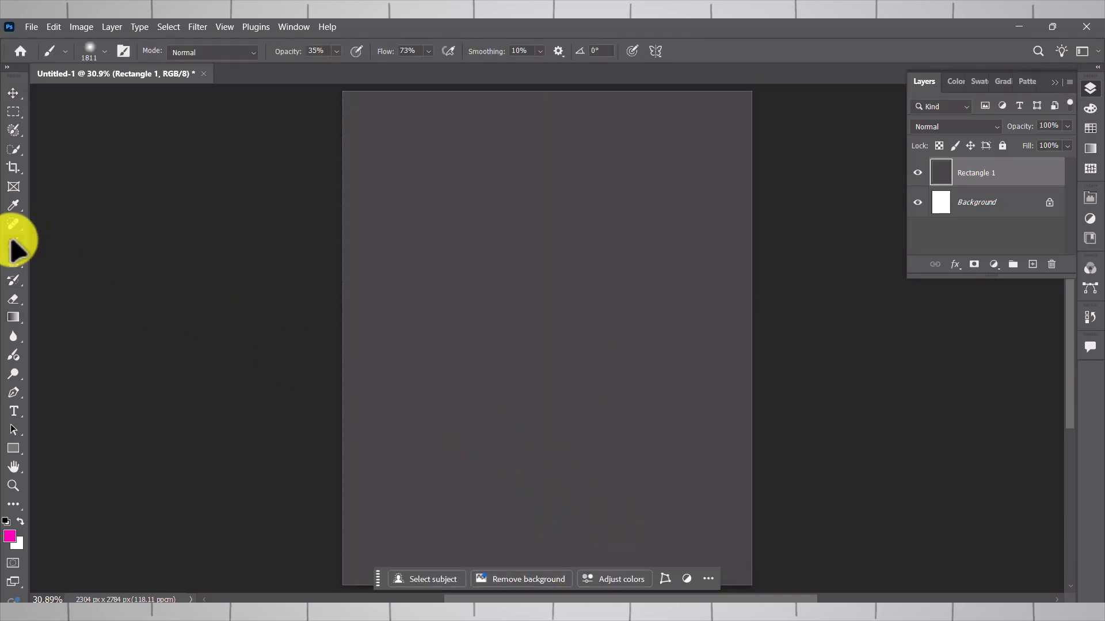
{"action": "left_click", "coordinate": [10, 537]}
{"action": "left_click_drag", "start_coordinate": [252, 289], "coordinate": [39, 461]}
{"action": "left_click", "coordinate": [458, 188]}
{"action": "mouse_move", "coordinate": [320, 486]}
{"action": "left_mouse_down"}
{"action": "mouse_move", "coordinate": [775, 490]}
{"action": "mouse_move", "coordinate": [603, 505]}
{"action": "mouse_move", "coordinate": [284, 431]}
{"action": "mouse_move", "coordinate": [761, 451]}
{"action": "mouse_move", "coordinate": [115, 564]}
{"action": "mouse_move", "coordinate": [1100, 567]}
{"action": "left_mouse_up"}
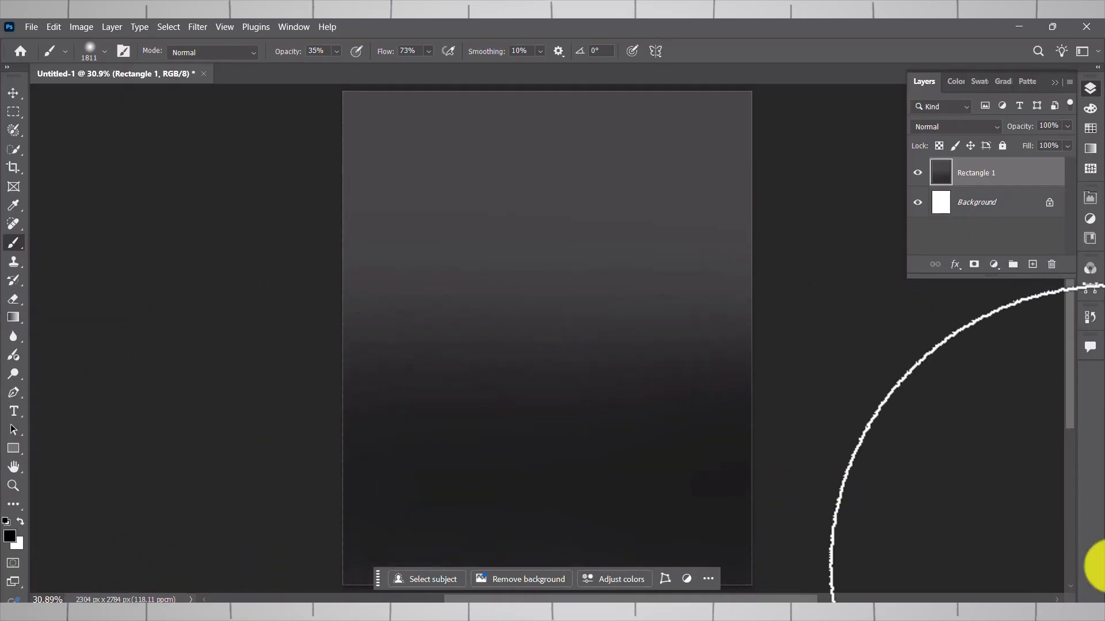
{"action": "key", "text": "ctrl+u"}
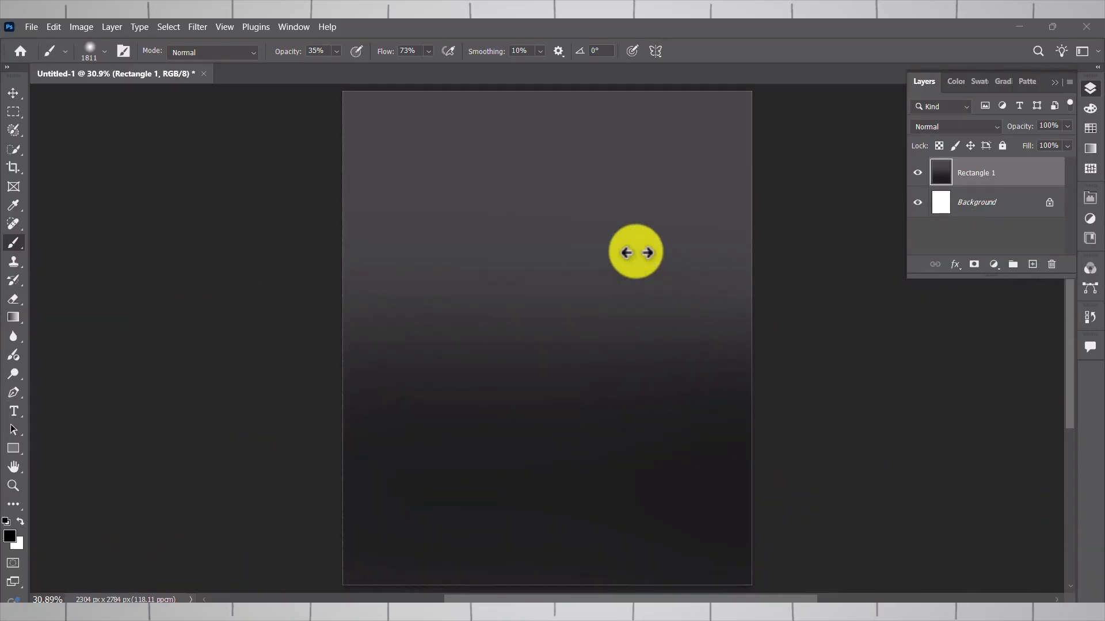
{"action": "left_click", "coordinate": [13, 244]}
{"action": "mouse_move", "coordinate": [182, 489]}
{"action": "left_mouse_down"}
{"action": "mouse_move", "coordinate": [623, 491]}
{"action": "mouse_move", "coordinate": [1010, 419]}
{"action": "left_mouse_up"}
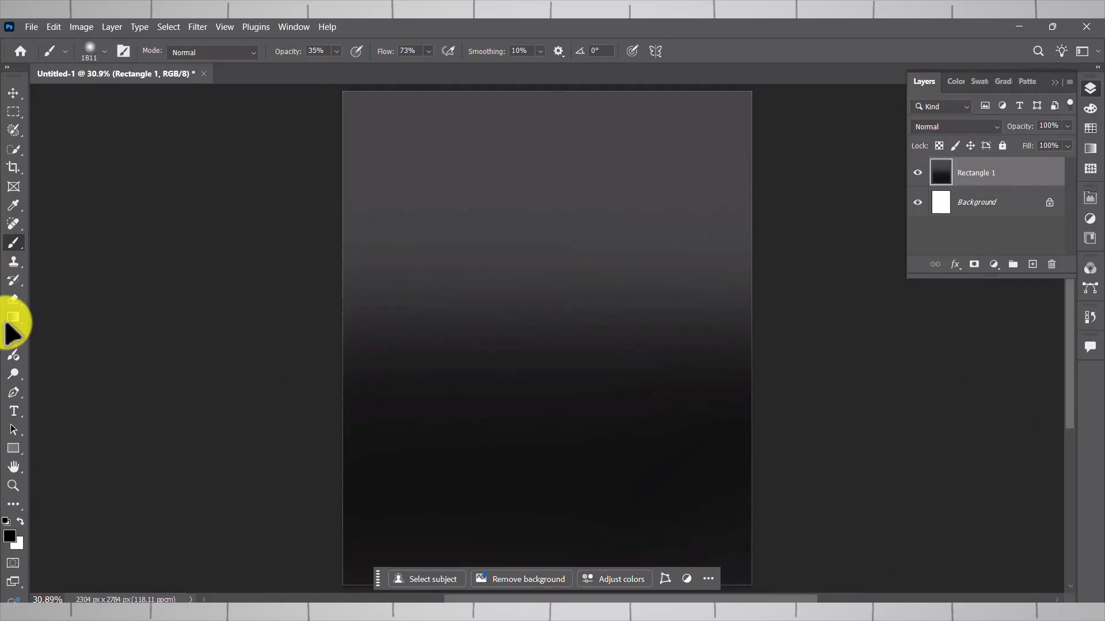
- Add the text "AIR Max Dn" on three lines in the lower half of the canvas
{"action": "left_click", "coordinate": [14, 411]}
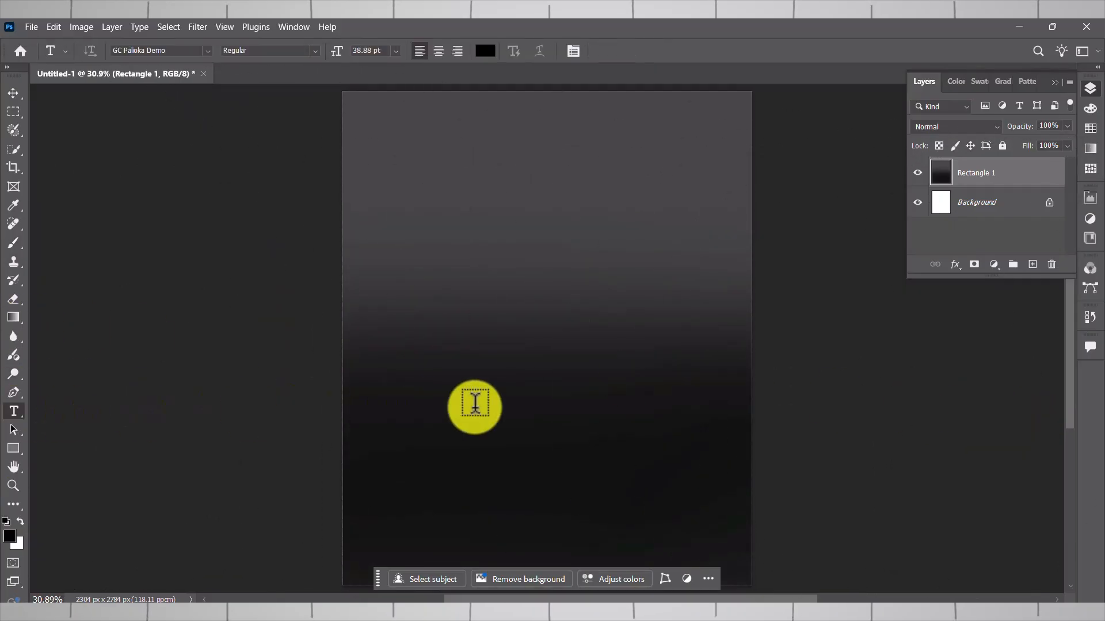
{"action": "left_click", "coordinate": [476, 403]}
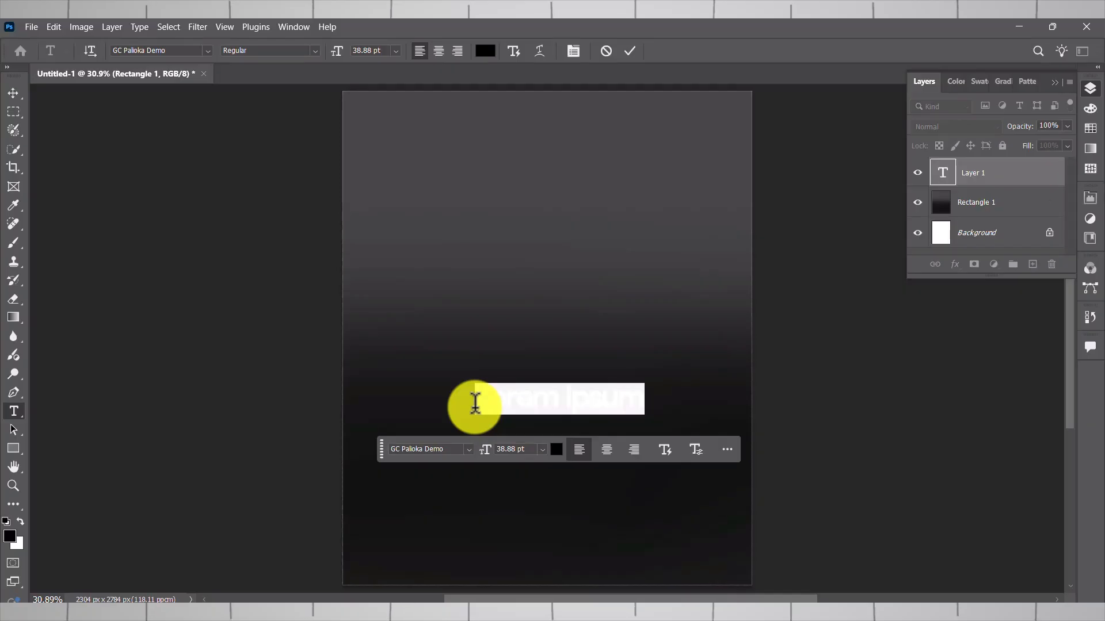
{"action": "type", "text": "R"}
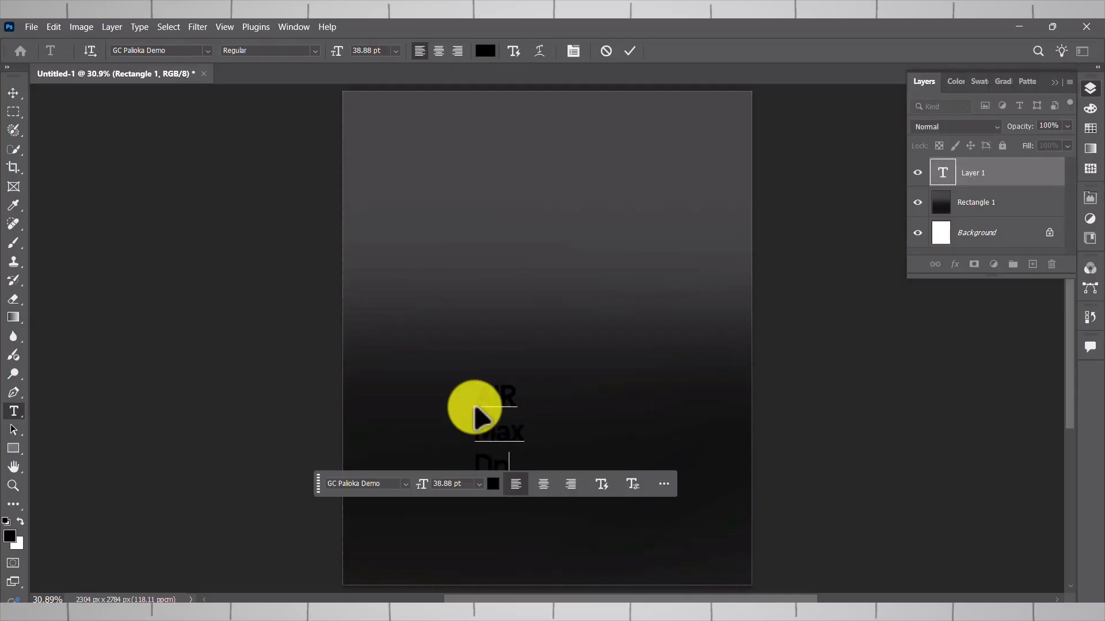
{"action": "left_click", "coordinate": [13, 94]}
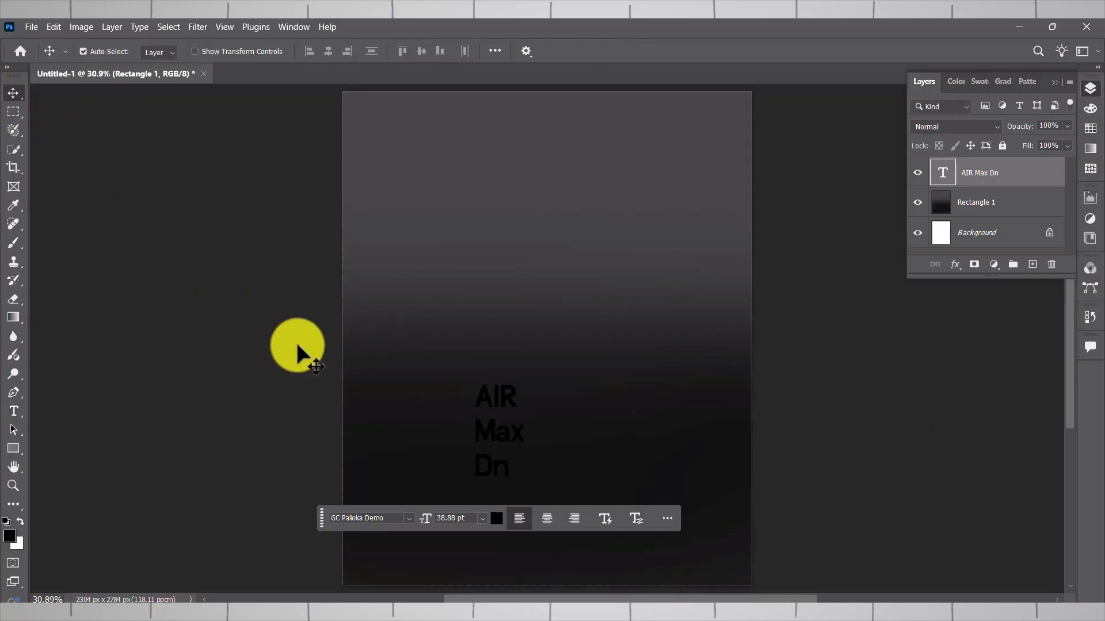
- Change the colour of the "AIR Max Dn" text to bright magenta pink
{"action": "left_click", "coordinate": [497, 519]}
{"action": "left_click", "coordinate": [303, 237]}
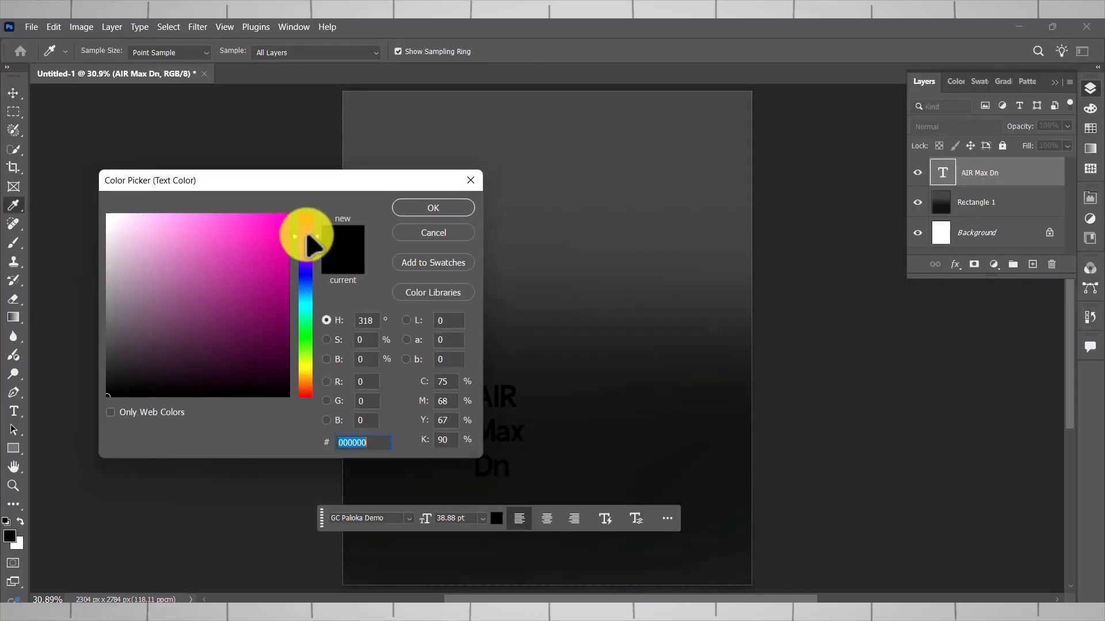
{"action": "left_click", "coordinate": [285, 225]}
{"action": "left_click", "coordinate": [433, 207]}
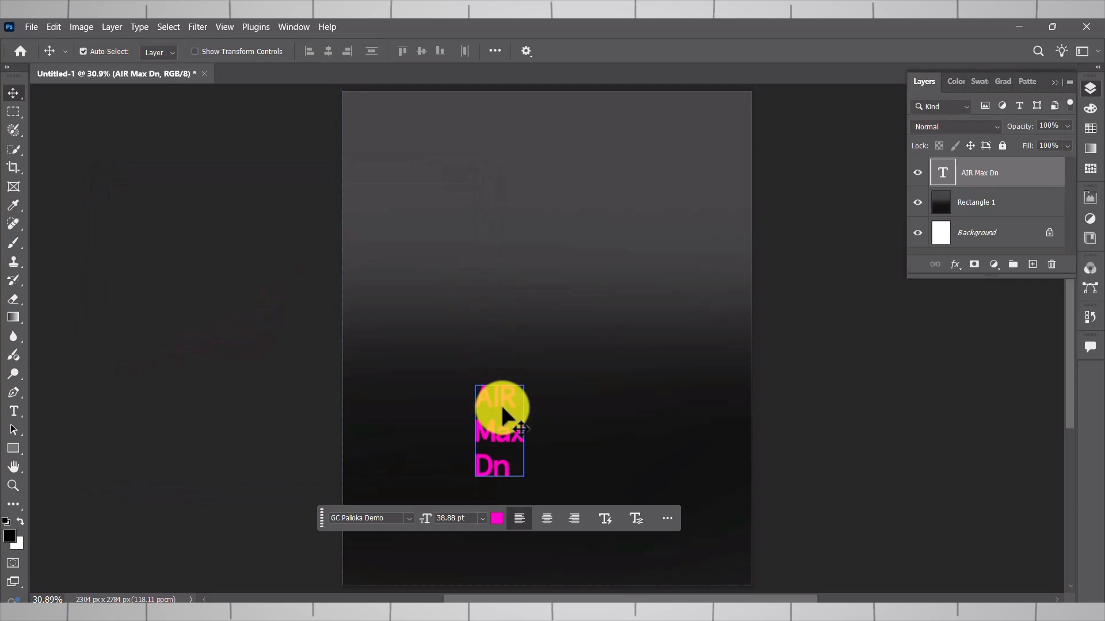
- Set the text's font to Poppins and move the text close to the canvas's left edge
{"action": "type", "text": "Pop"}
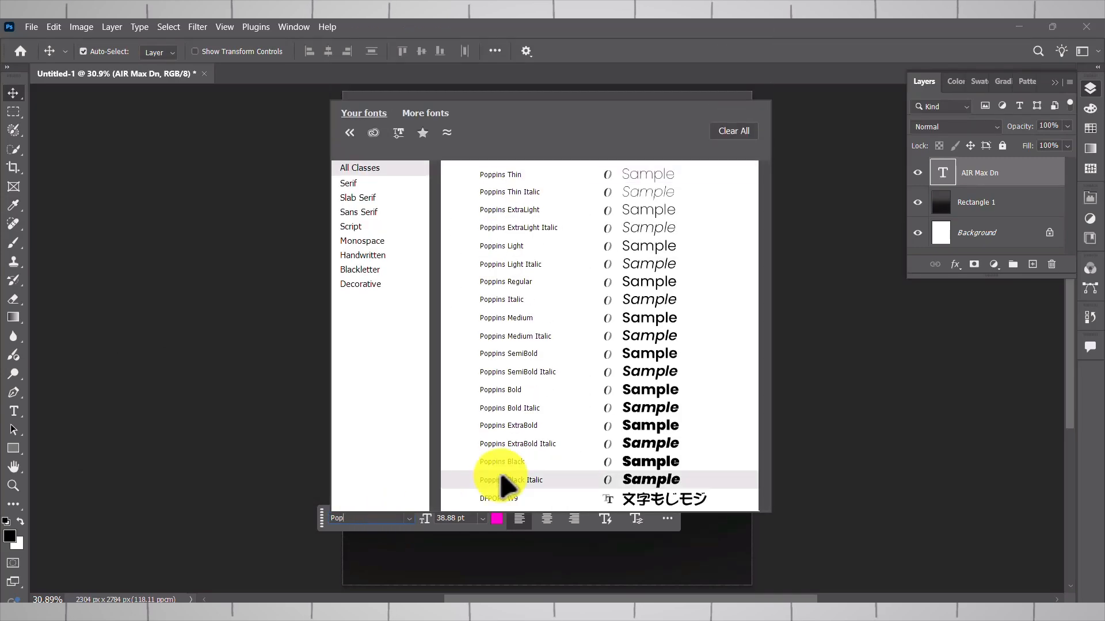
{"action": "left_click", "coordinate": [530, 462]}
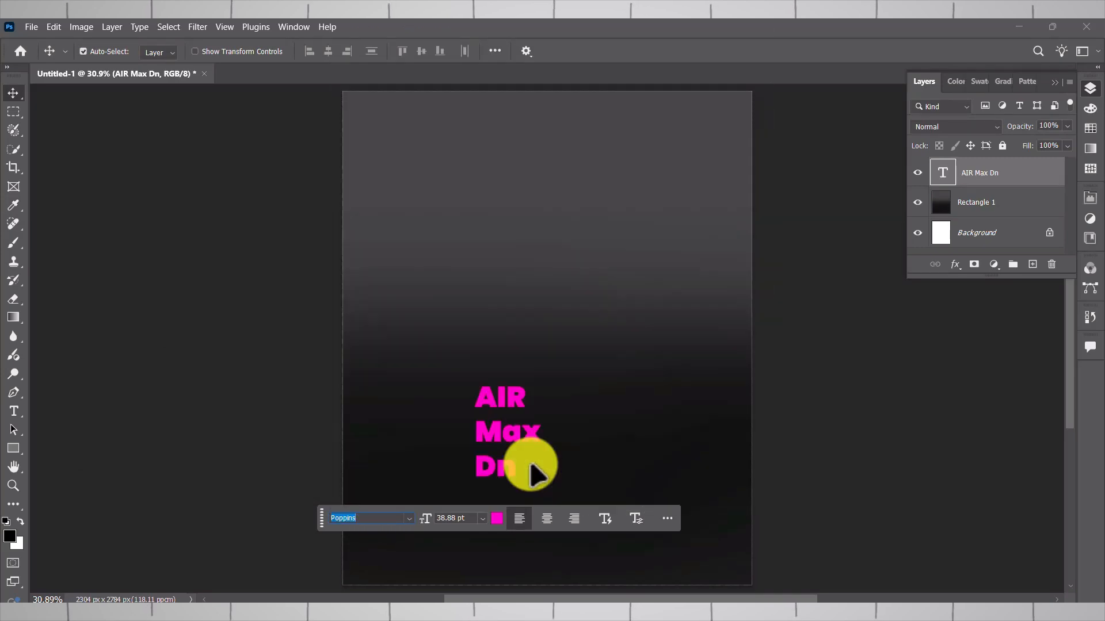
{"action": "left_click_drag", "start_coordinate": [487, 439], "coordinate": [392, 410]}
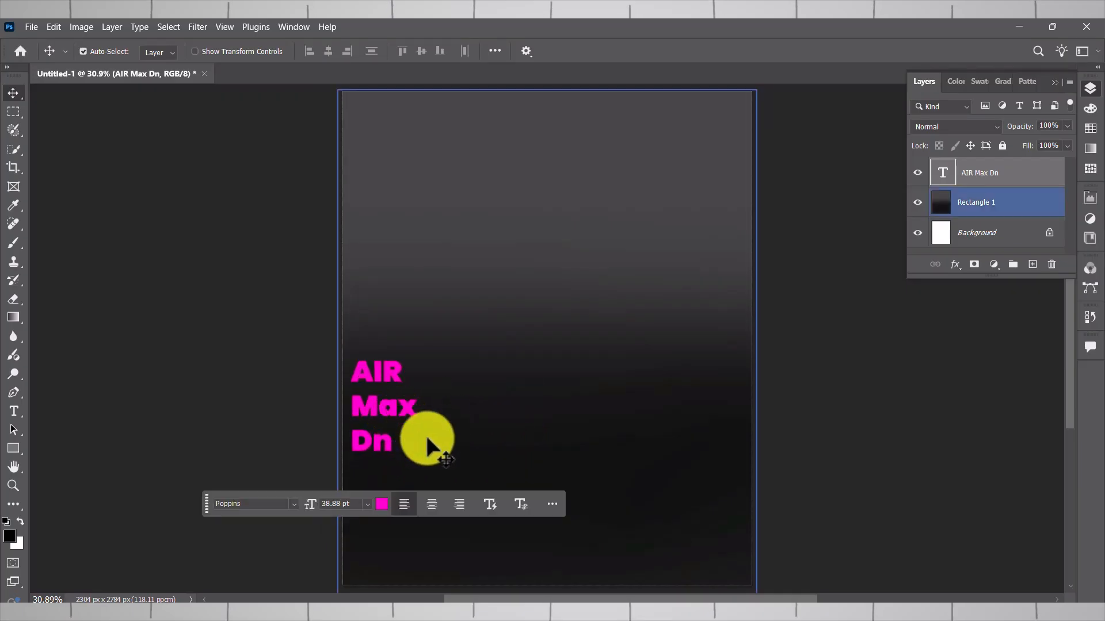
- Reduce the leading of the "AIR Max Dn" text so its three lines sit closer together
{"action": "left_click", "coordinate": [521, 504]}
{"action": "left_click", "coordinate": [589, 412]}
{"action": "left_click", "coordinate": [563, 330]}
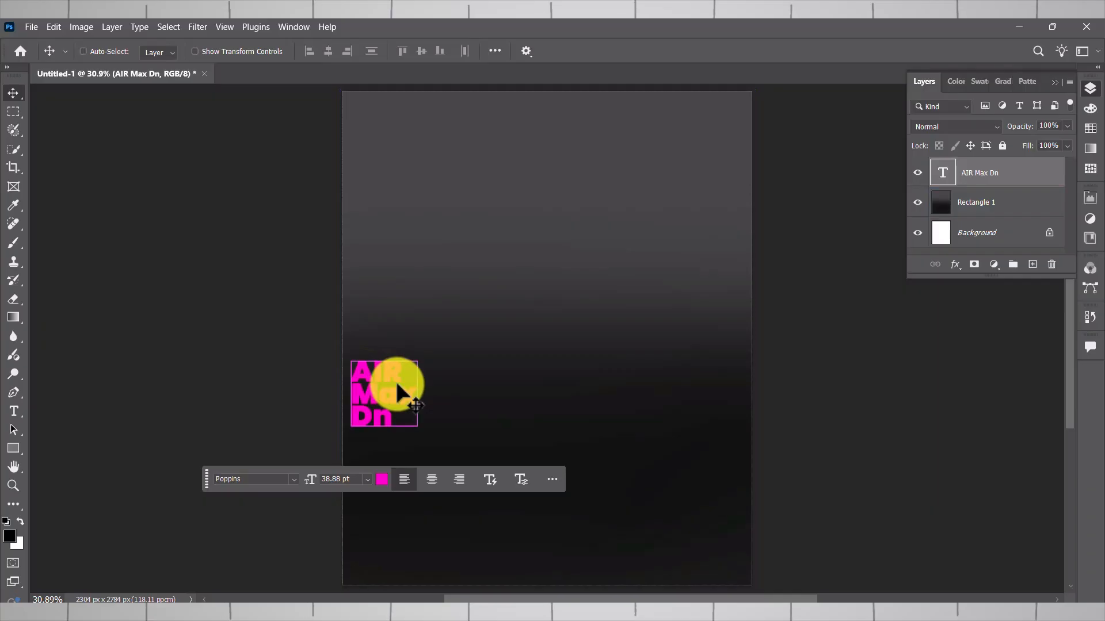
- Scale the text up to about 403% and place it in the lower-left part of the canvas
{"action": "key", "text": "ctrl+t"}
{"action": "left_click_drag", "start_coordinate": [418, 445], "coordinate": [542, 547]}
{"action": "left_click_drag", "start_coordinate": [447, 440], "coordinate": [459, 453]}
{"action": "left_click_drag", "start_coordinate": [527, 371], "coordinate": [670, 277]}
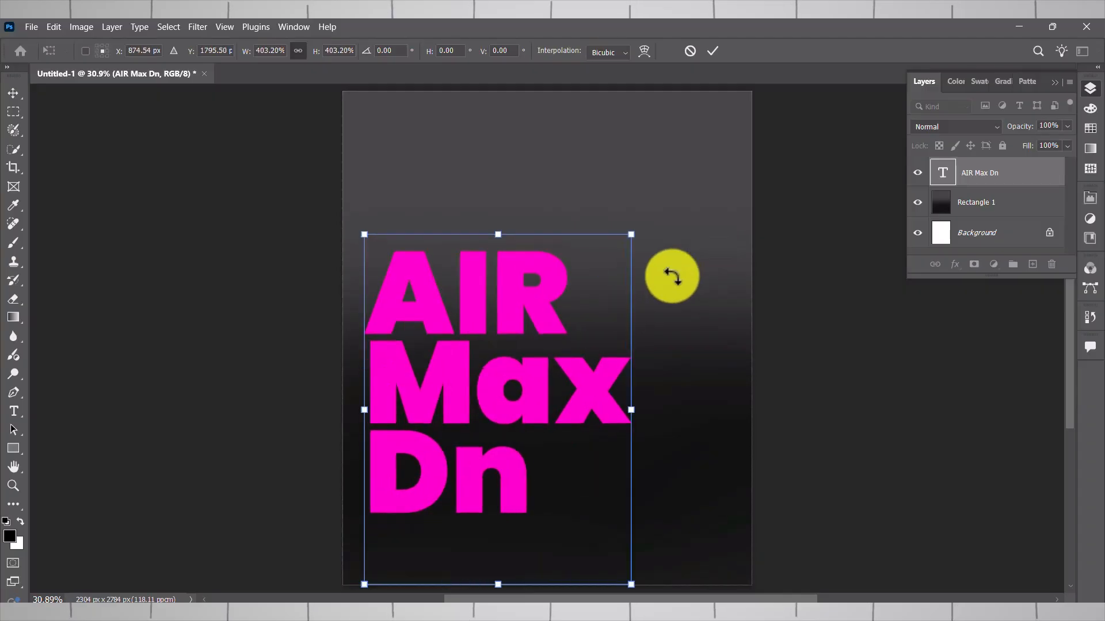
{"action": "left_click_drag", "start_coordinate": [532, 388], "coordinate": [524, 452]}
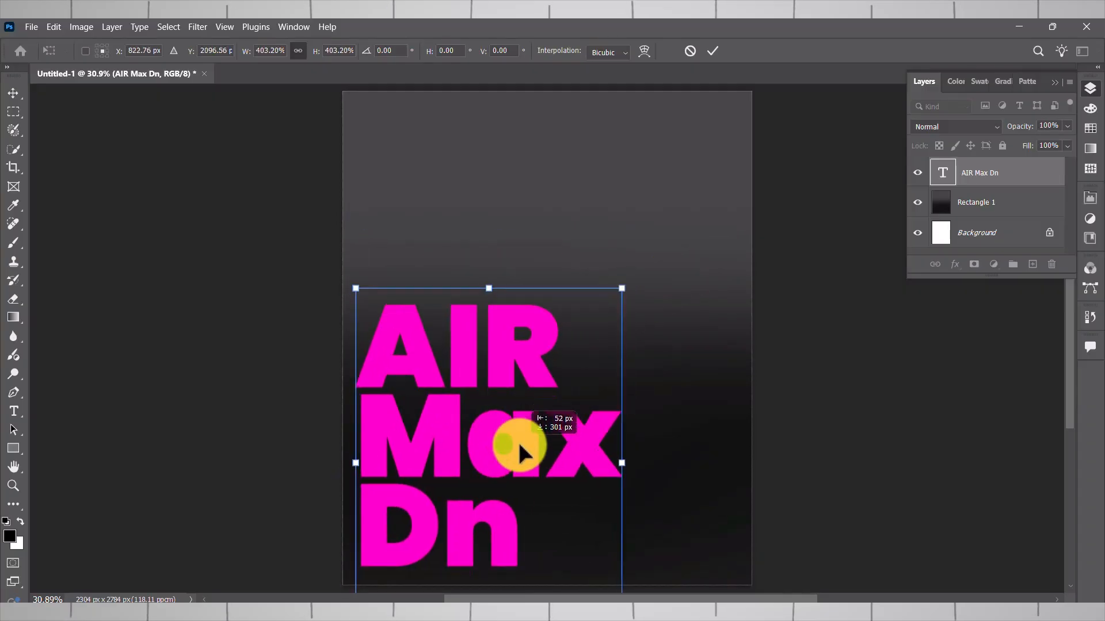
{"action": "double_click", "coordinate": [517, 439]}
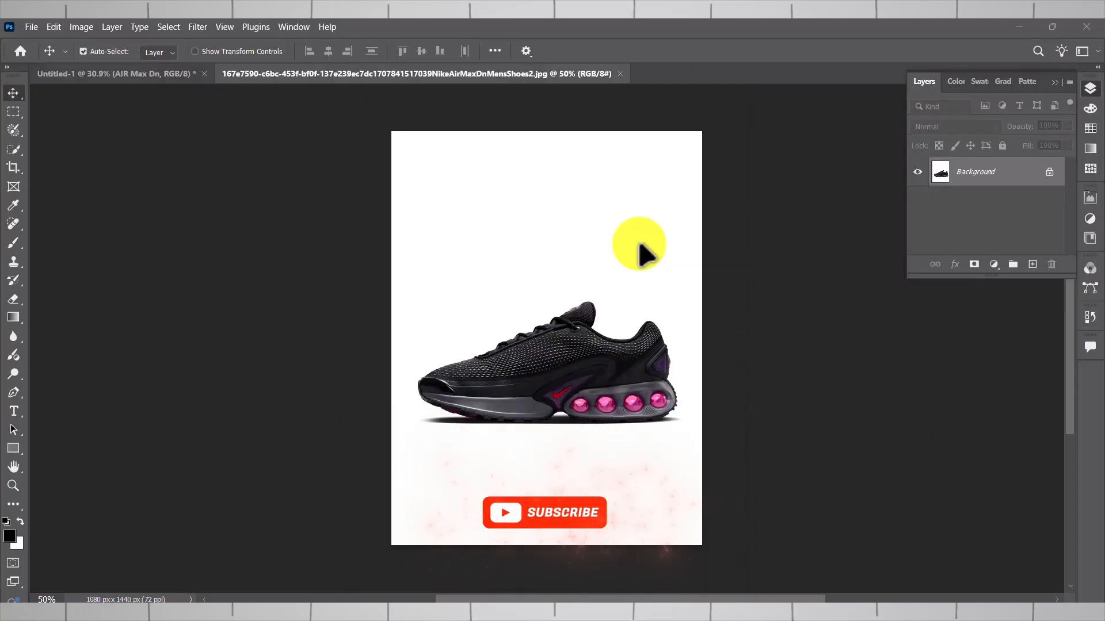
- Select the shoe in the product photo with Select Subject in the Select and Mask workspace, using the red overlay view
{"action": "left_click", "coordinate": [11, 149]}
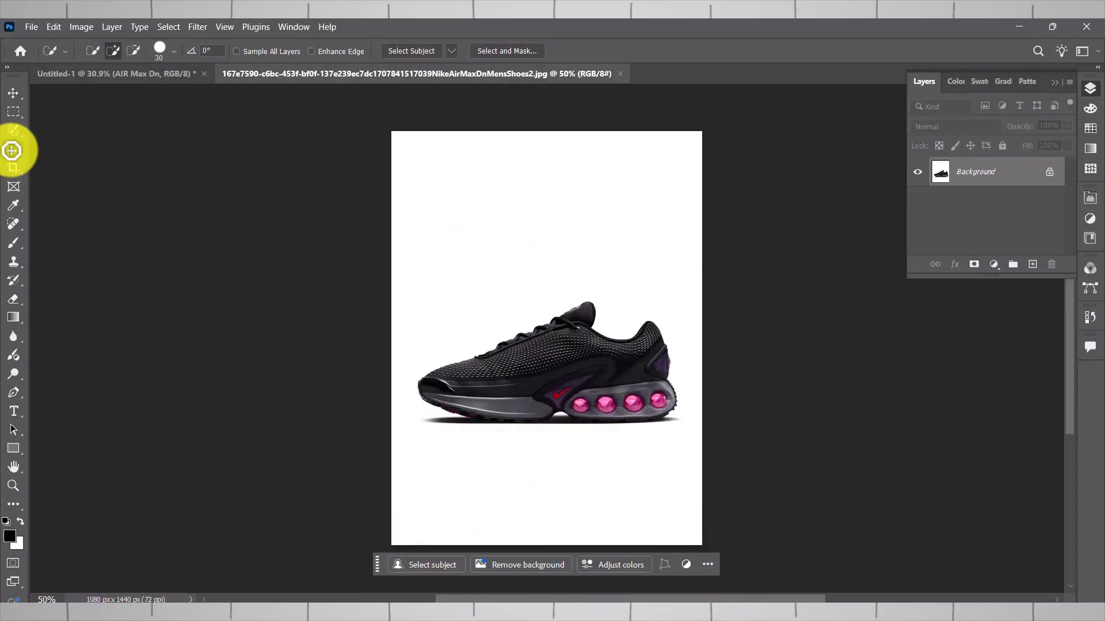
{"action": "left_click", "coordinate": [488, 55]}
{"action": "left_click", "coordinate": [958, 148]}
{"action": "left_click", "coordinate": [955, 148]}
{"action": "left_click", "coordinate": [322, 51]}
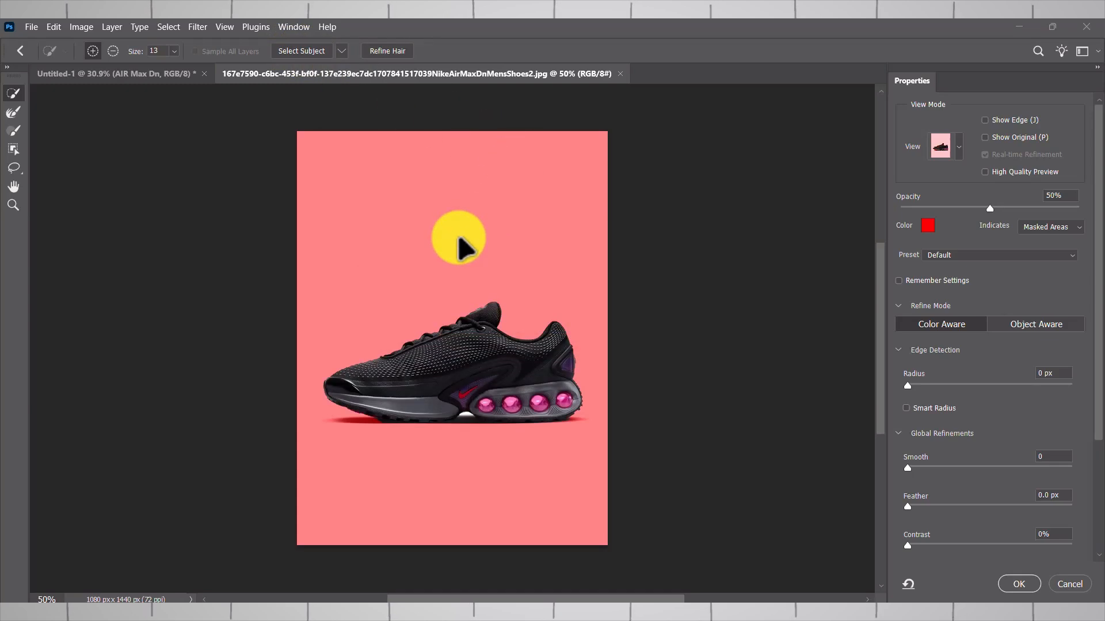
- Output the shoe selection to a new layer, leaving the original Background layer hidden
{"action": "scroll", "coordinate": [467, 412], "scroll_direction": "up", "scroll_amount": 6}
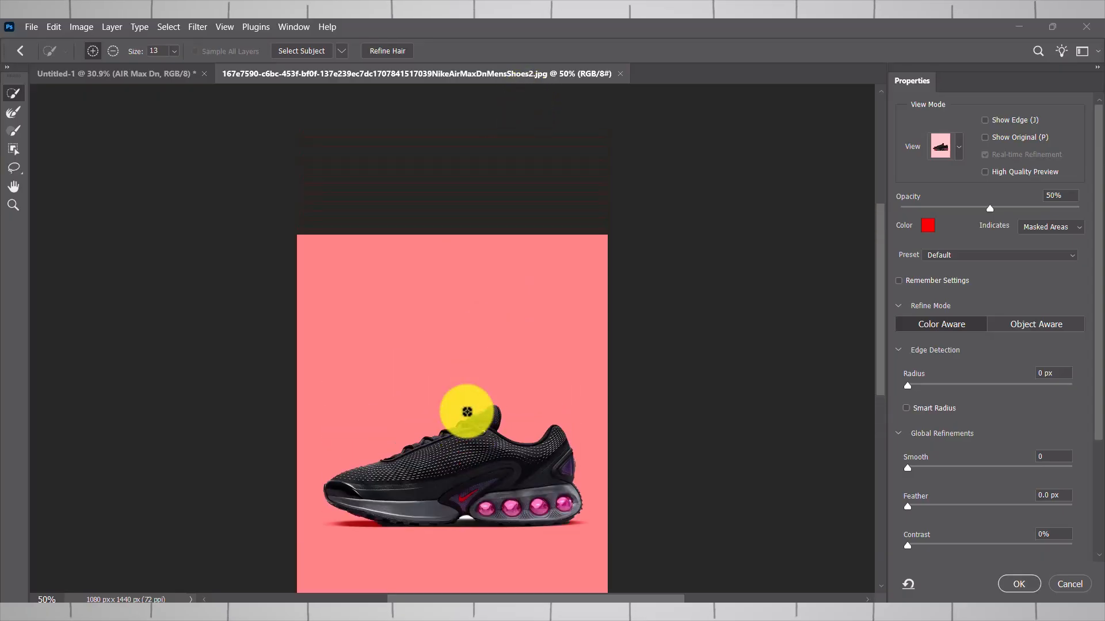
{"action": "scroll", "coordinate": [467, 412], "scroll_direction": "down", "scroll_amount": 5}
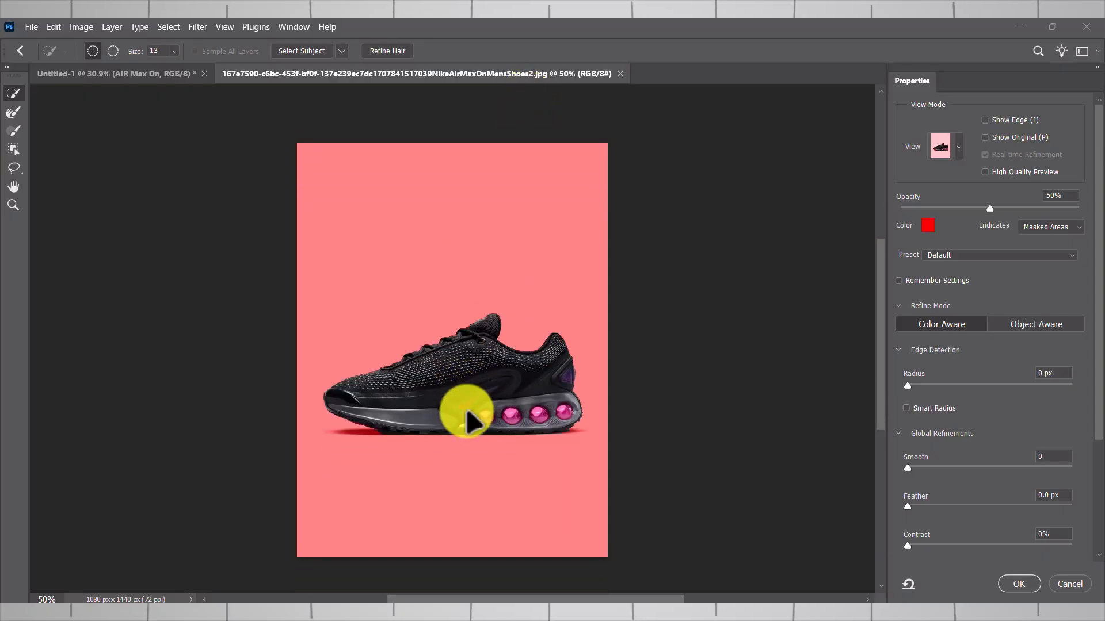
{"action": "scroll", "coordinate": [467, 412], "scroll_direction": "down", "scroll_amount": 8}
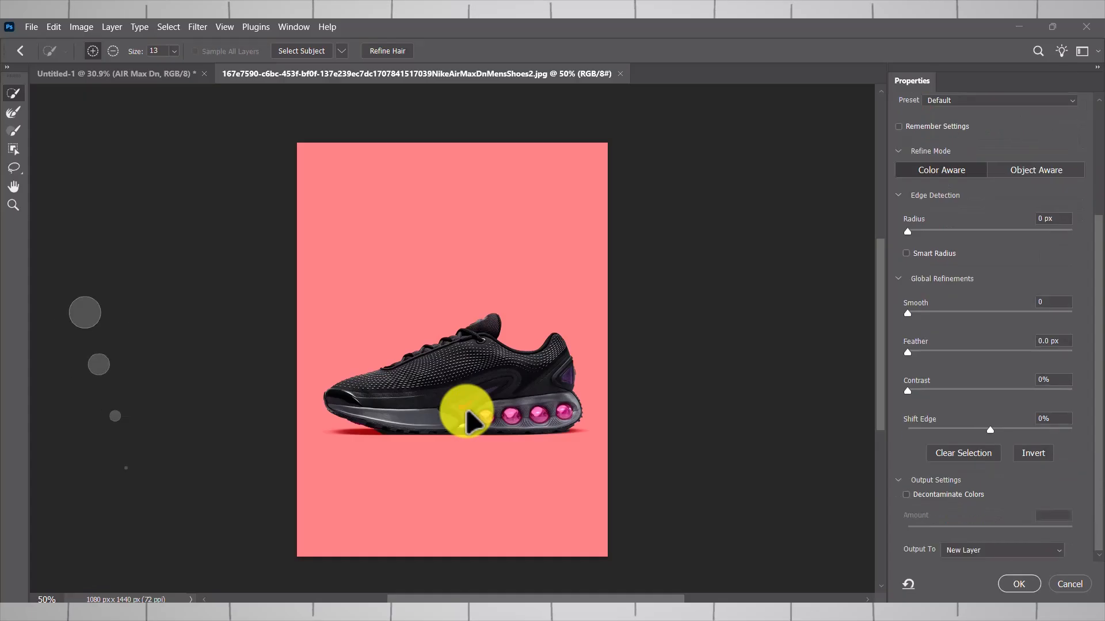
{"action": "left_click", "coordinate": [1018, 584]}
{"action": "left_click", "coordinate": [916, 201]}
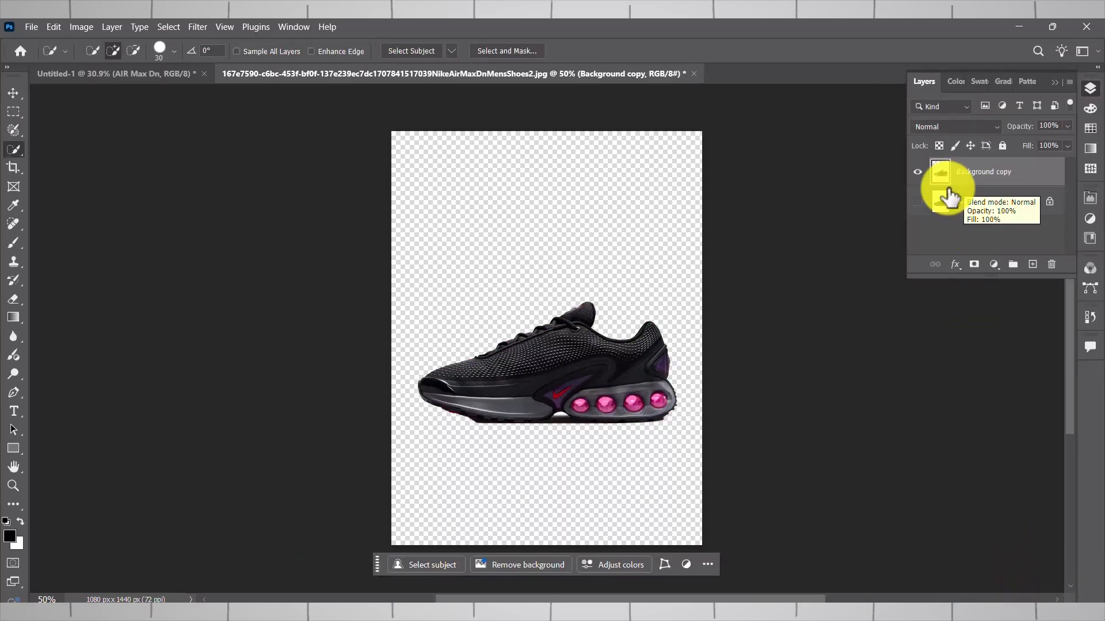
- Select the leftover dark ground shadow beneath the shoe's sole with Quick Selection, delete it and clear the selection
{"action": "scroll", "coordinate": [562, 401], "scroll_direction": "up", "scroll_amount": 5}
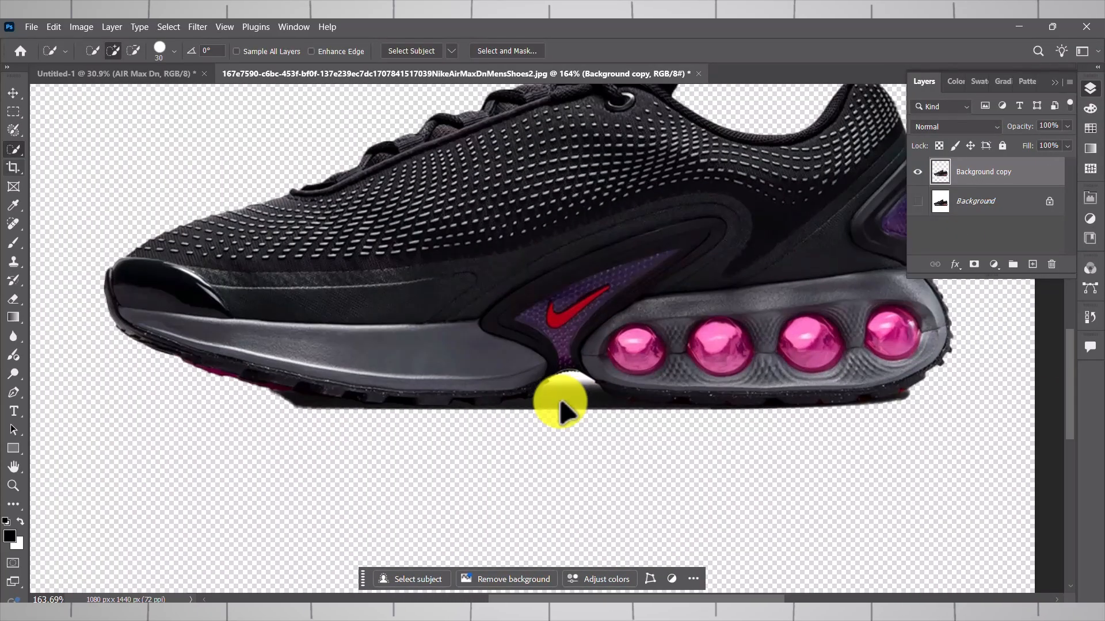
{"action": "left_click_drag", "start_coordinate": [578, 398], "coordinate": [611, 403]}
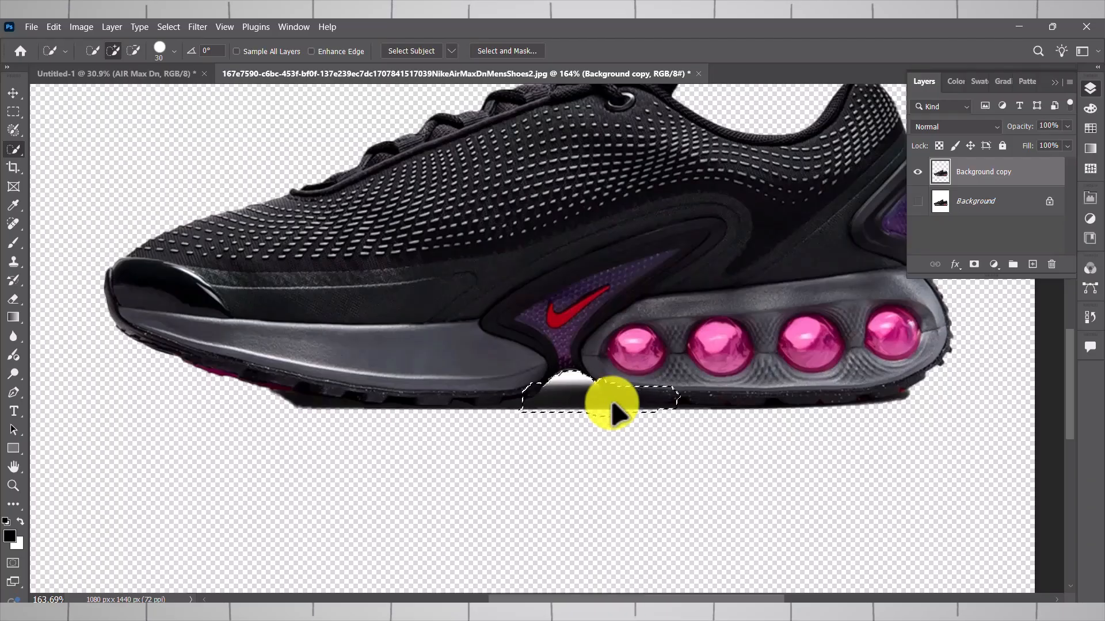
{"action": "left_click_drag", "start_coordinate": [777, 415], "coordinate": [886, 406]}
{"action": "mouse_move", "coordinate": [518, 401]}
{"action": "left_mouse_down"}
{"action": "mouse_move", "coordinate": [301, 402]}
{"action": "mouse_move", "coordinate": [253, 390]}
{"action": "left_mouse_up"}
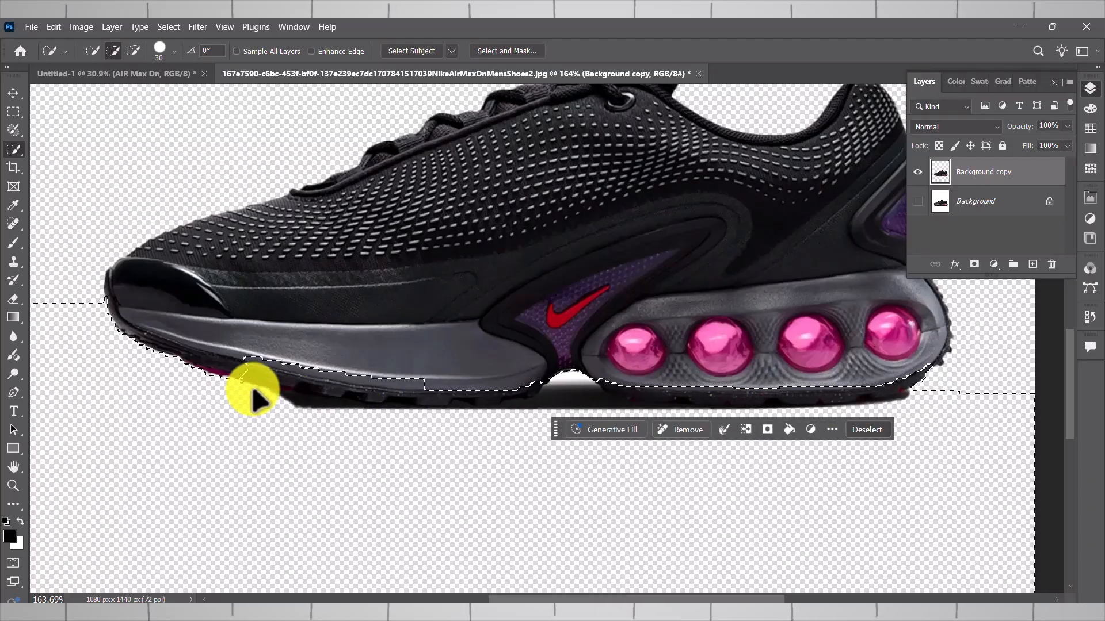
{"action": "left_click_drag", "start_coordinate": [230, 352], "coordinate": [389, 384]}
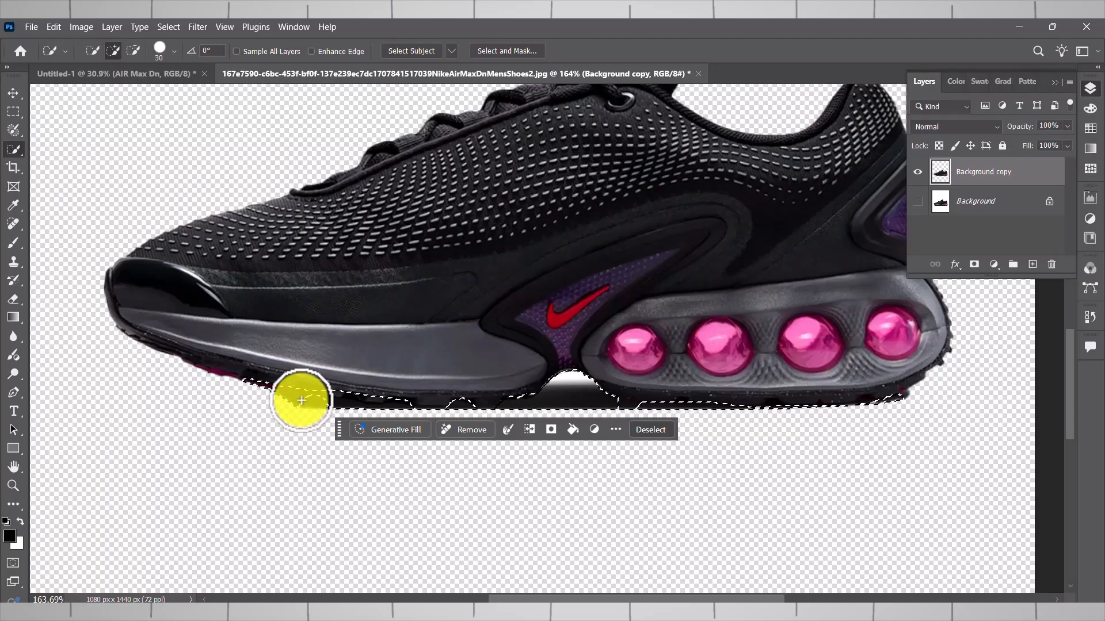
{"action": "key", "text": "Delete"}
{"action": "key", "text": "ctrl+d"}
- Erase the remaining shadow remnants along the underside of the heel and sole with a 25 px Eraser brush
{"action": "key", "text": "e"}
{"action": "right_click", "coordinate": [201, 413]}
{"action": "left_click", "coordinate": [262, 561]}
{"action": "left_click", "coordinate": [482, 513]}
{"action": "left_click_drag", "start_coordinate": [616, 405], "coordinate": [661, 417]}
{"action": "left_click_drag", "start_coordinate": [922, 397], "coordinate": [888, 413]}
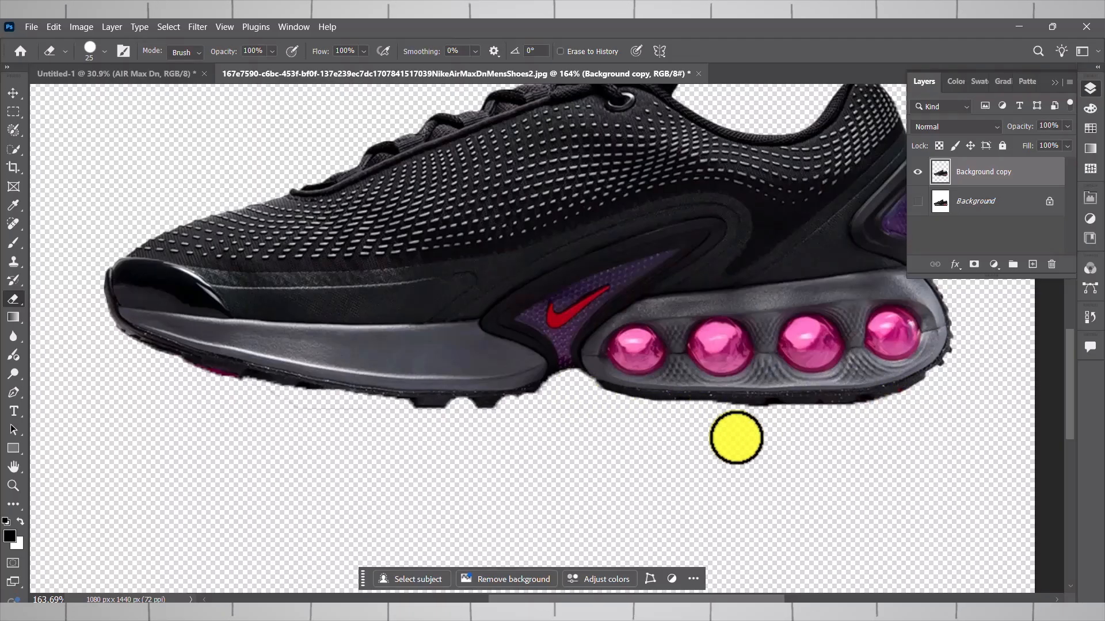
{"action": "scroll", "coordinate": [548, 402], "scroll_direction": "down", "scroll_amount": 4}
{"action": "scroll", "coordinate": [735, 309], "scroll_direction": "up", "scroll_amount": 3}
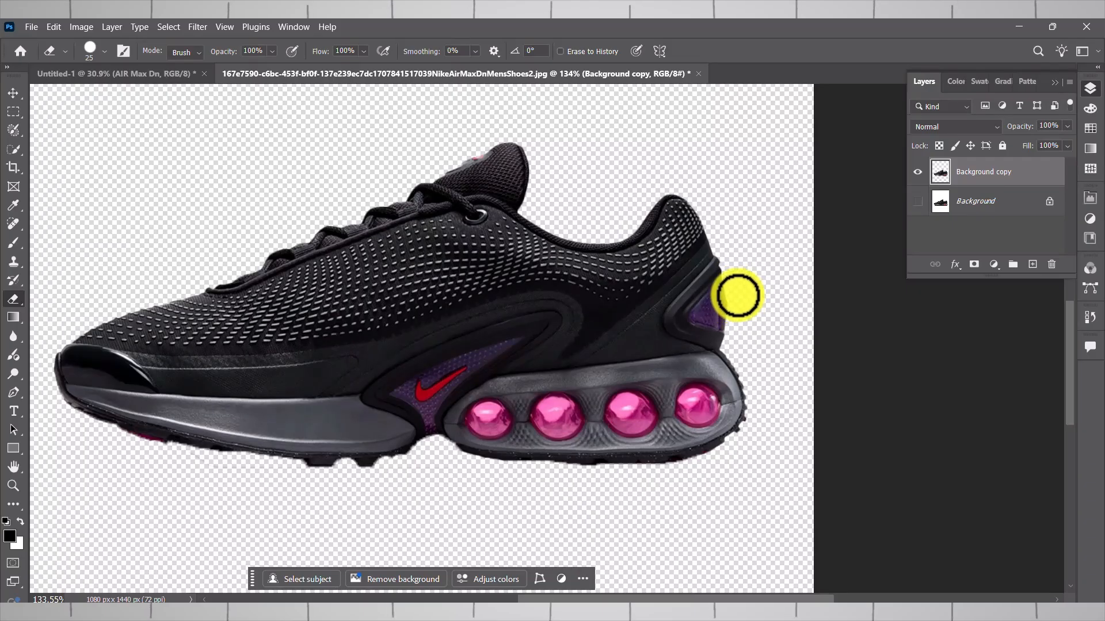
- Open the Camera Raw Filter on the cut-out shoe, brighten its lighting and set Texture to +37
{"action": "scroll", "coordinate": [739, 323], "scroll_direction": "down", "scroll_amount": 3}
{"action": "left_click", "coordinate": [196, 26]}
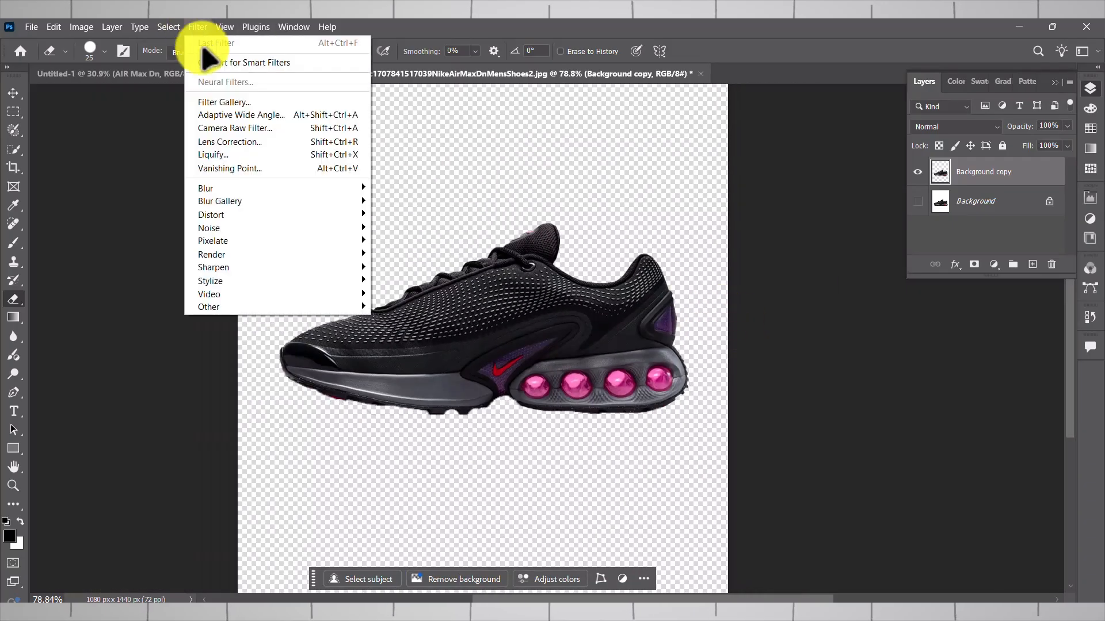
{"action": "left_click", "coordinate": [239, 129]}
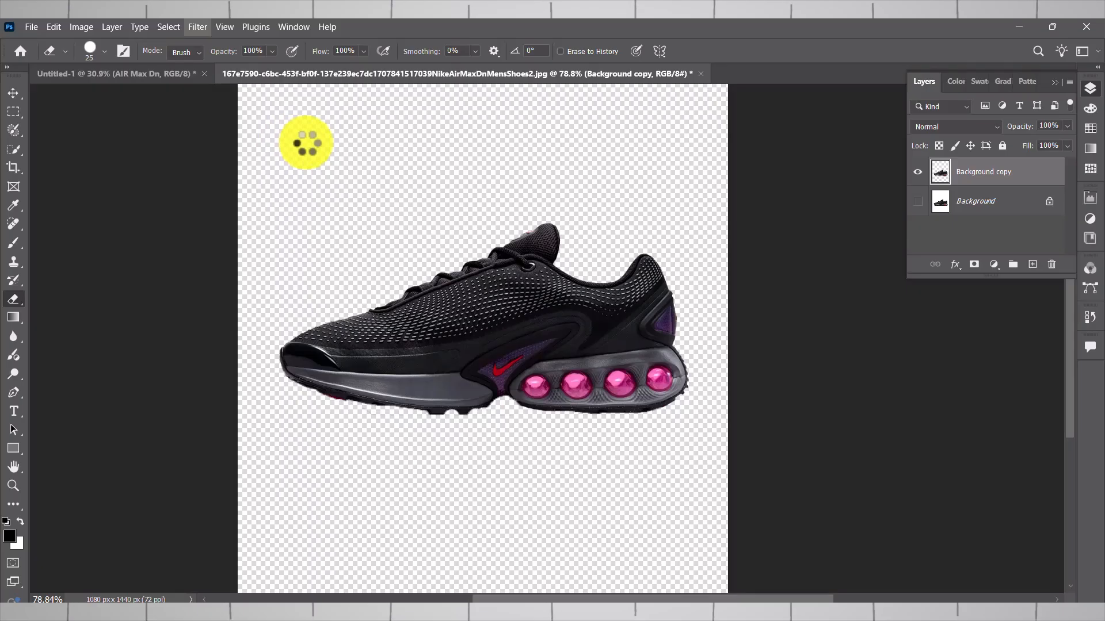
{"action": "left_click_drag", "start_coordinate": [300, 91], "coordinate": [333, 74]}
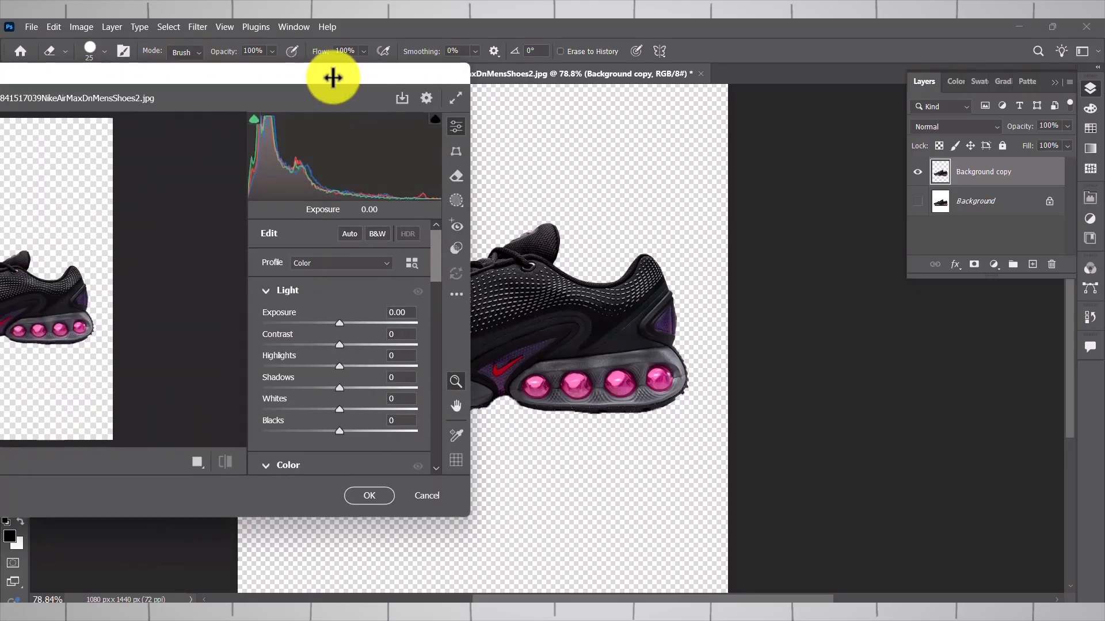
{"action": "left_click_drag", "start_coordinate": [340, 321], "coordinate": [368, 385]}
{"action": "scroll", "coordinate": [347, 413], "scroll_direction": "down", "scroll_amount": 6}
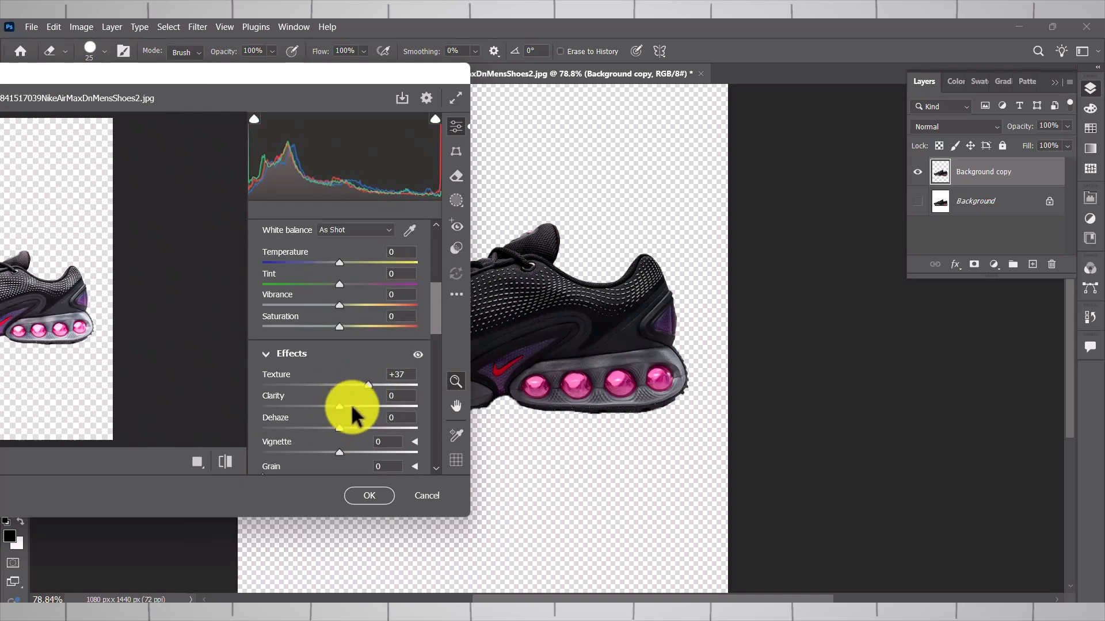
{"action": "scroll", "coordinate": [339, 374], "scroll_direction": "down", "scroll_amount": 8}
{"action": "scroll", "coordinate": [340, 374], "scroll_direction": "up", "scroll_amount": 3}
- Set Darks to -6 in the Camera Raw tone curve and apply the filter to the shoe
{"action": "left_click_drag", "start_coordinate": [299, 370], "coordinate": [314, 369]}
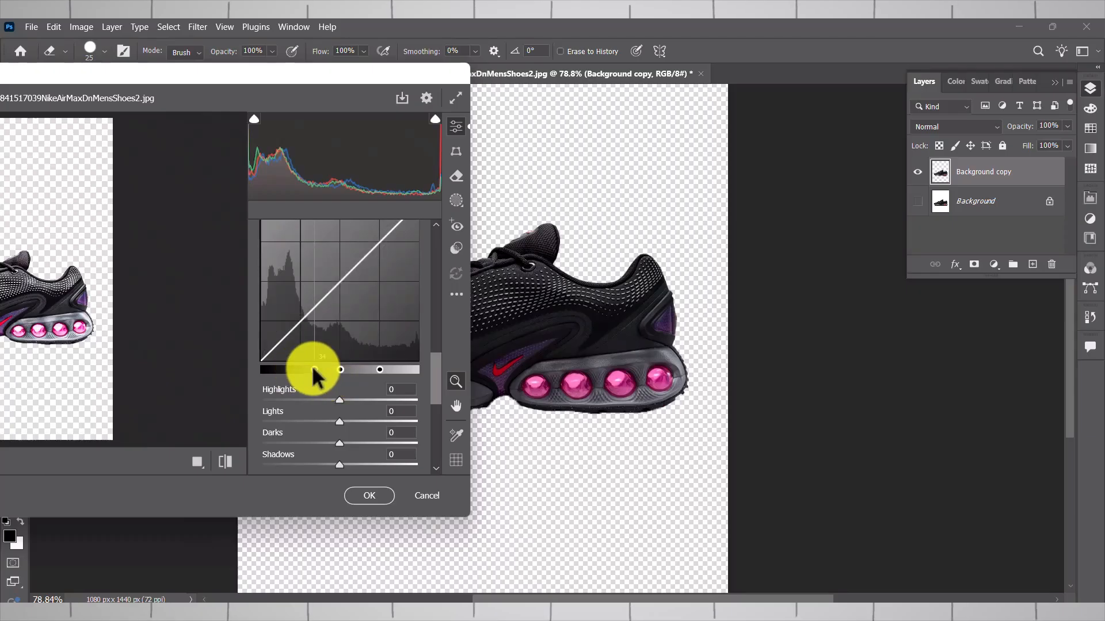
{"action": "scroll", "coordinate": [348, 403], "scroll_direction": "down", "scroll_amount": 3}
{"action": "left_click_drag", "start_coordinate": [339, 266], "coordinate": [334, 270]}
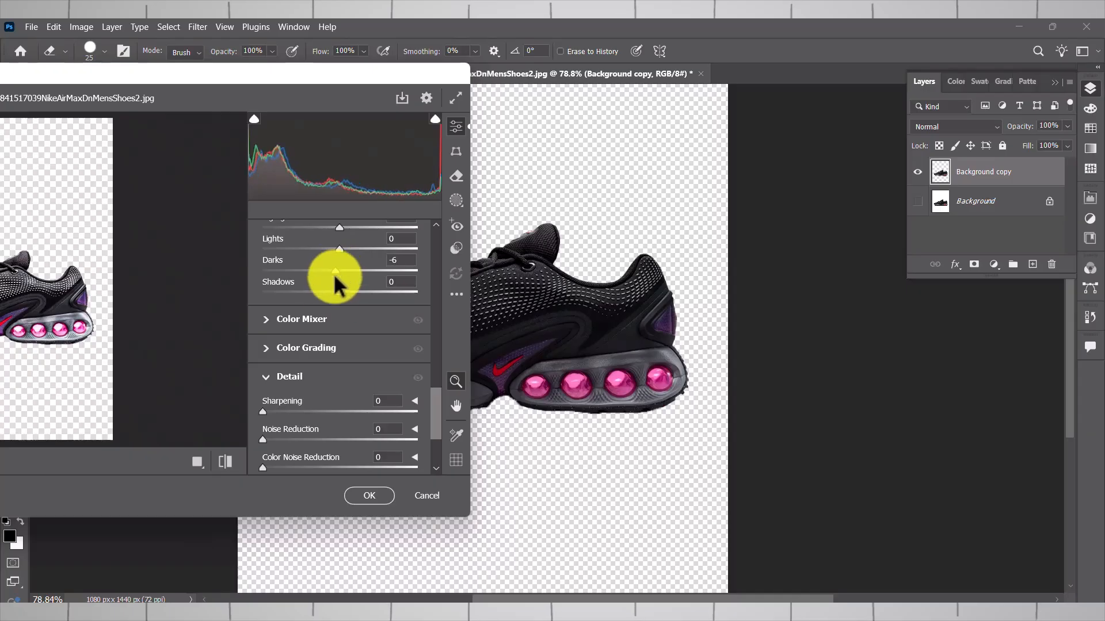
{"action": "scroll", "coordinate": [302, 339], "scroll_direction": "down", "scroll_amount": 3}
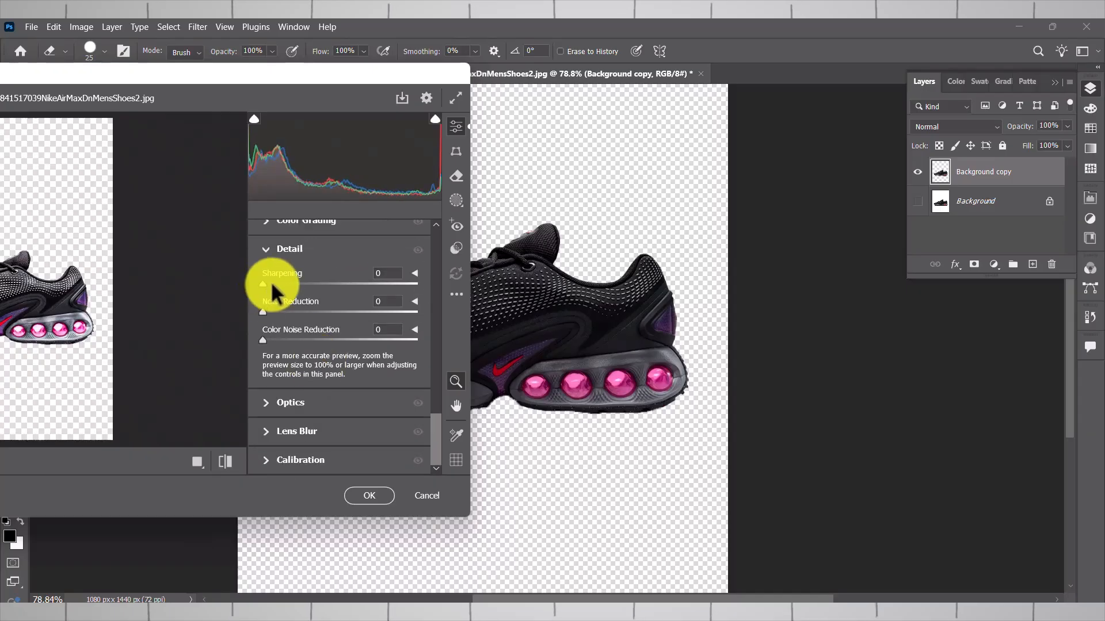
{"action": "left_click", "coordinate": [360, 496]}
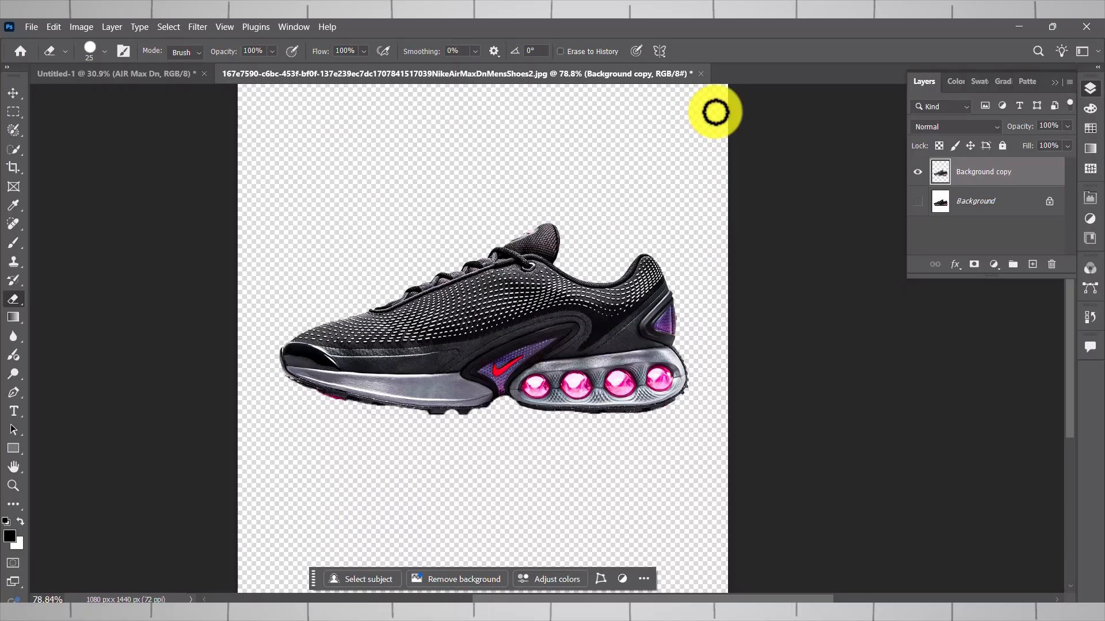
- Copy the cut-out shoe layer and paste it into the Untitled-1 poster document
{"action": "left_click", "coordinate": [13, 93]}
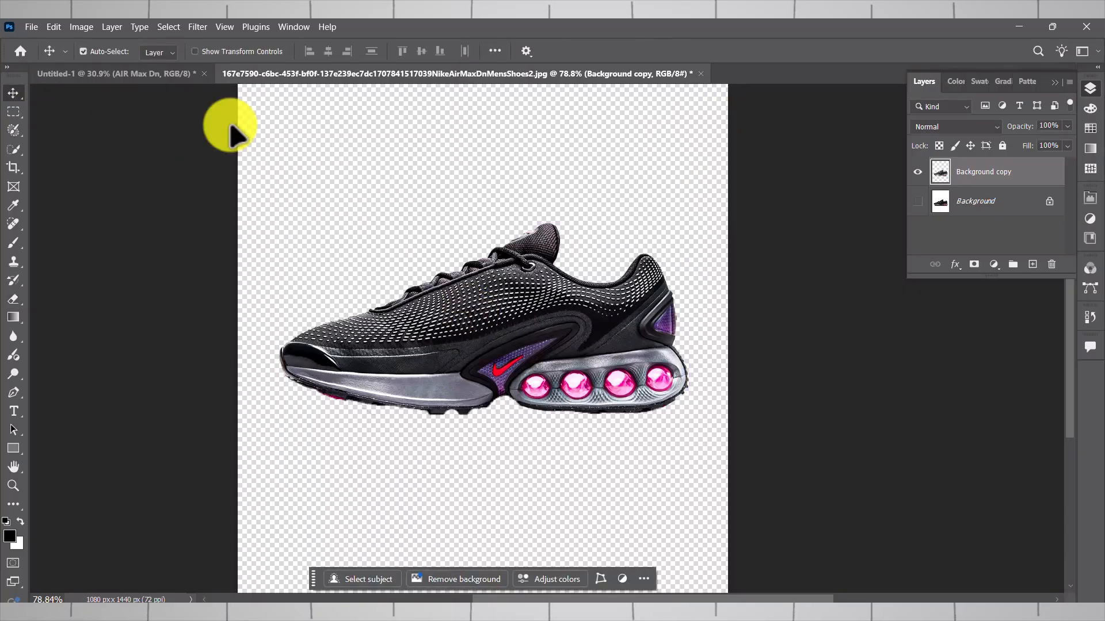
{"action": "key", "text": "ctrl+c"}
{"action": "left_click", "coordinate": [167, 74]}
{"action": "key", "text": "ctrl+v"}
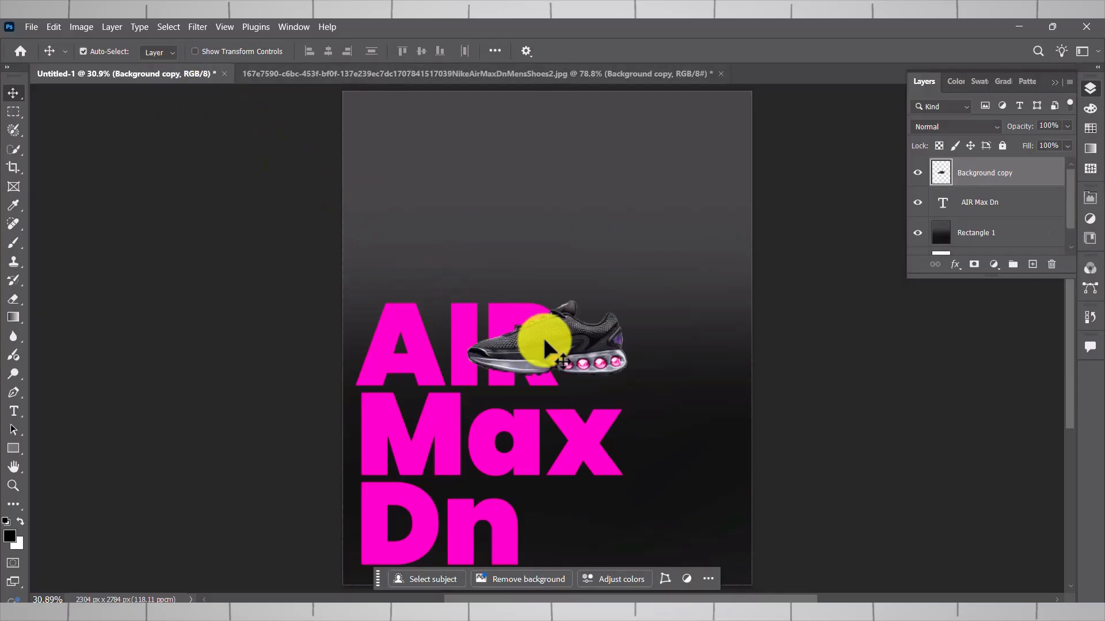
- Scale the shoe to more than 200%, tilt it counter-clockwise with the toe at lower left, and place it over the title text
{"action": "key", "text": "ctrl+t"}
{"action": "left_click_drag", "start_coordinate": [645, 290], "coordinate": [651, 192]}
{"action": "left_click_drag", "start_coordinate": [616, 266], "coordinate": [572, 333]}
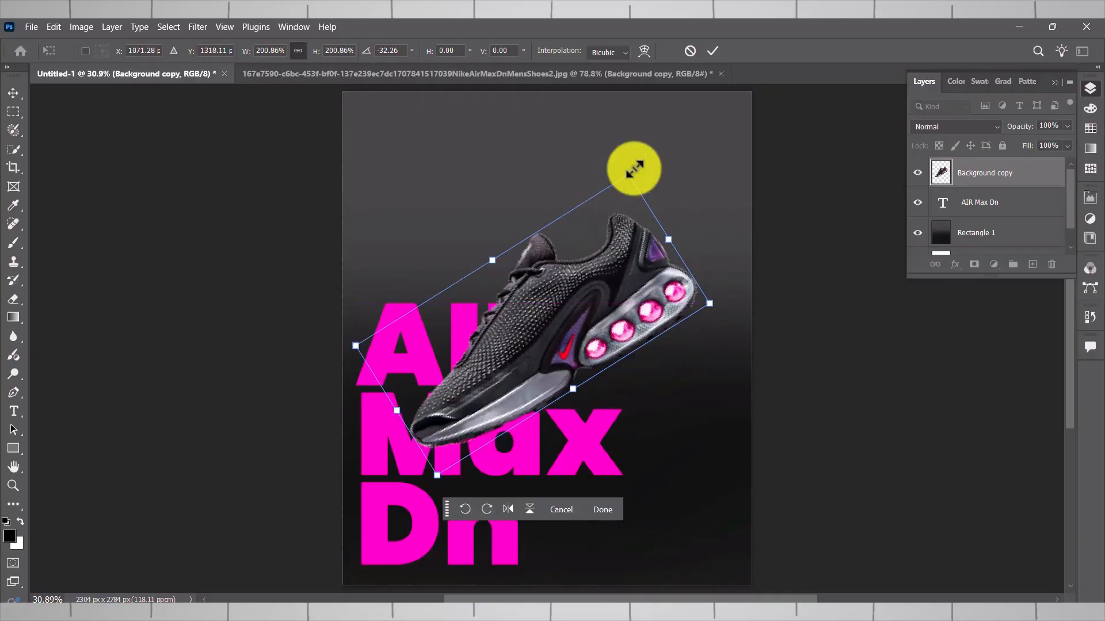
{"action": "left_click_drag", "start_coordinate": [636, 165], "coordinate": [645, 179]}
{"action": "left_click_drag", "start_coordinate": [612, 265], "coordinate": [620, 273]}
{"action": "left_click_drag", "start_coordinate": [646, 190], "coordinate": [662, 156]}
{"action": "left_click_drag", "start_coordinate": [626, 289], "coordinate": [618, 287]}
{"action": "key", "text": "Return"}
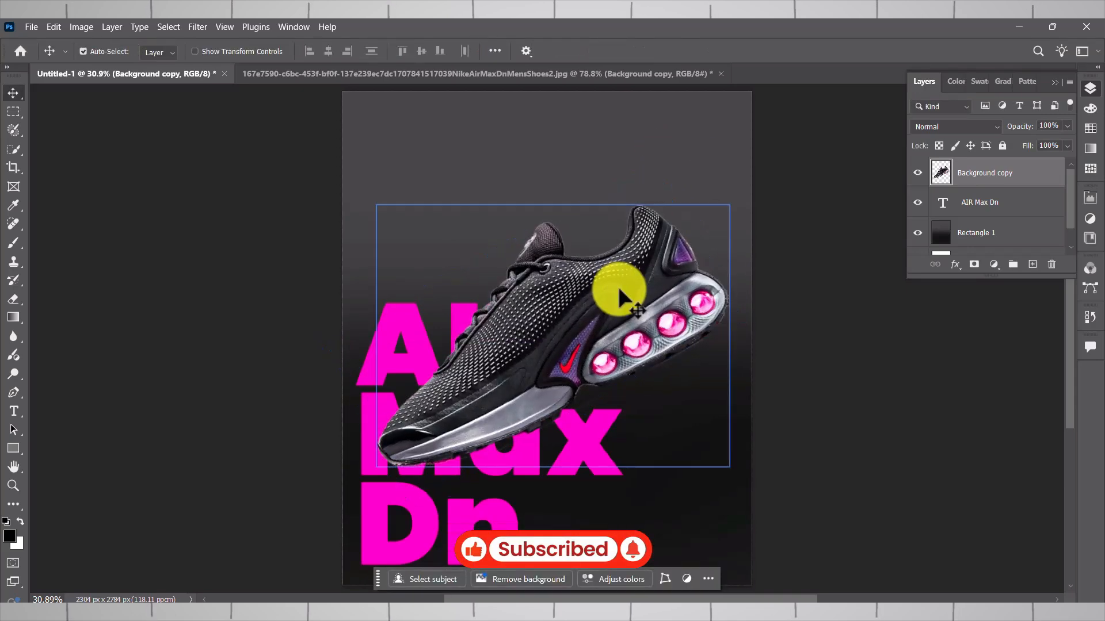
- Puppet Warp the shoe with pins at the toe, middle and heel, pulling the middle pin slightly down to bend the sole
{"action": "left_click", "coordinate": [53, 27]}
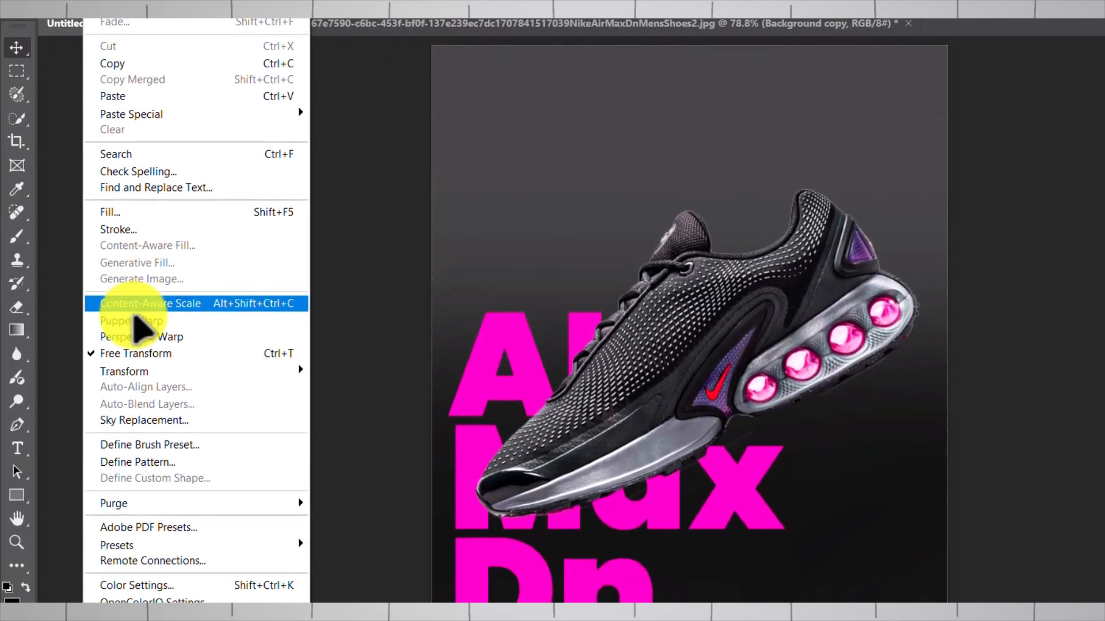
{"action": "left_click", "coordinate": [242, 384]}
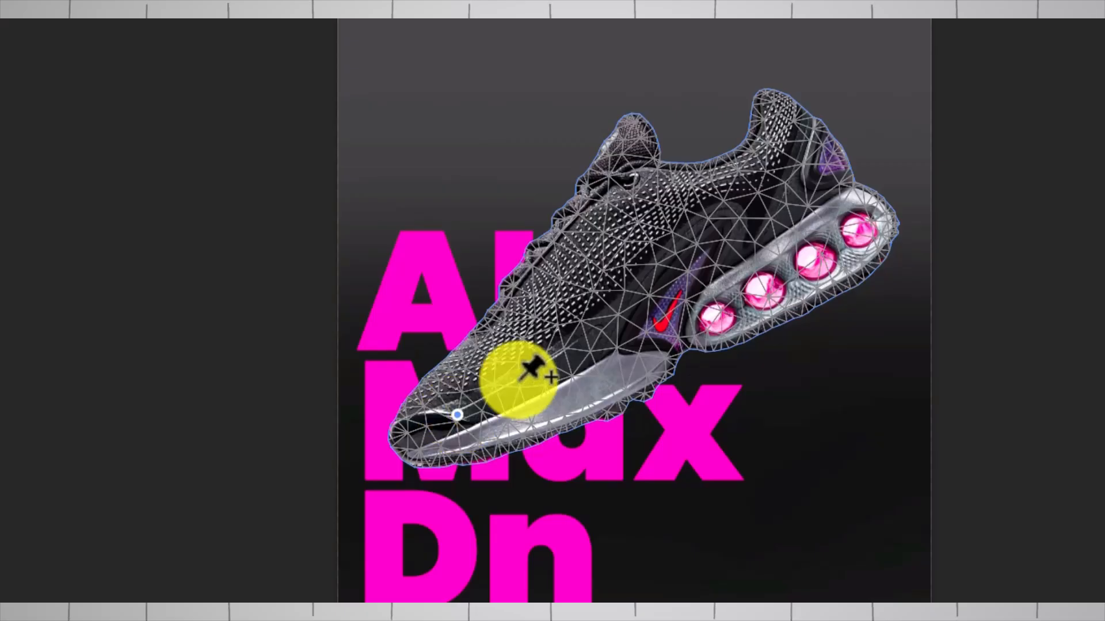
{"action": "left_click", "coordinate": [637, 311]}
{"action": "left_click", "coordinate": [822, 202]}
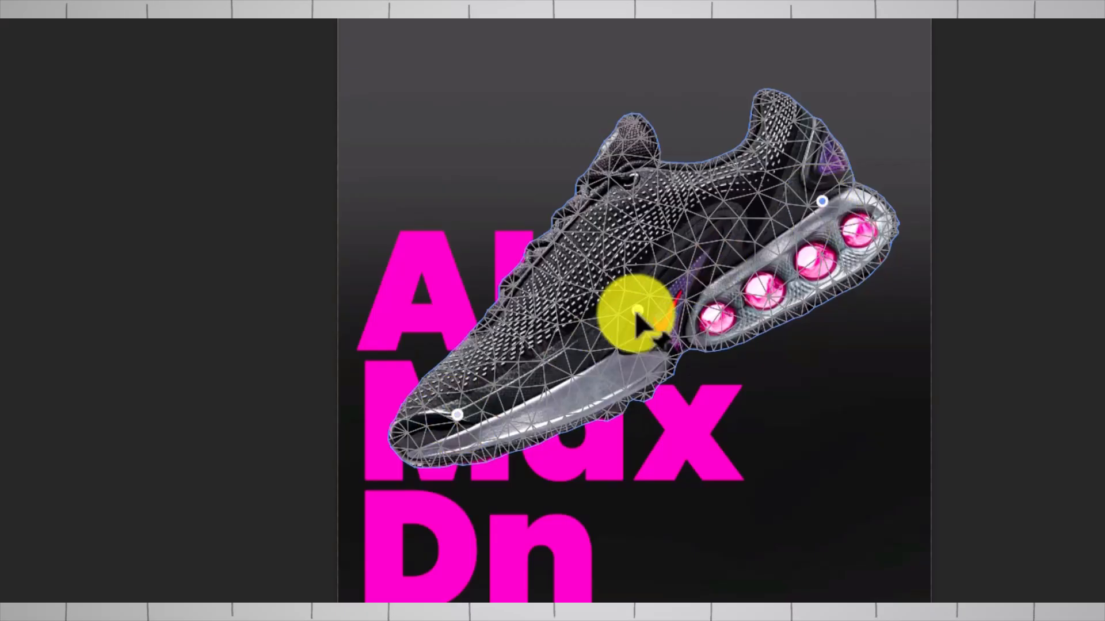
{"action": "left_click_drag", "start_coordinate": [638, 312], "coordinate": [652, 334]}
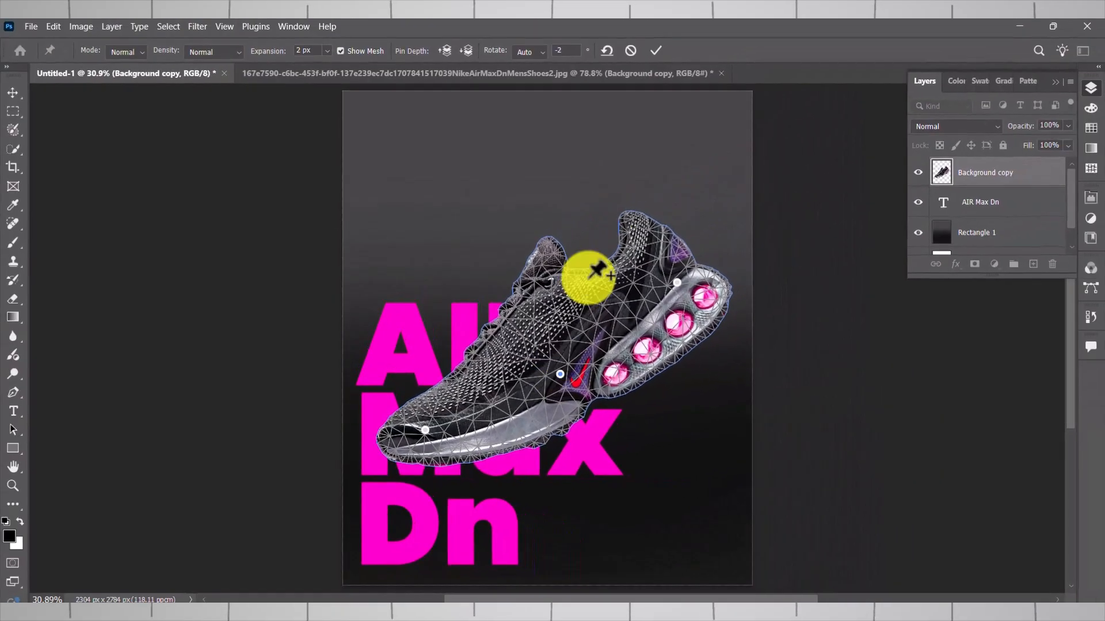
{"action": "left_click", "coordinate": [655, 51]}
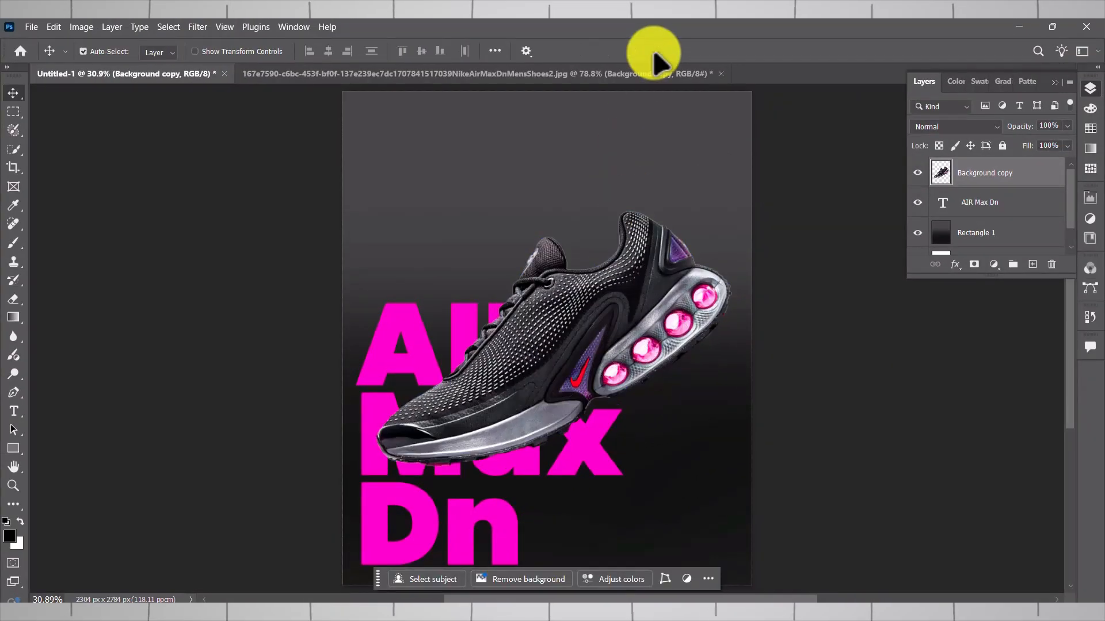
- Add a new layer below the shoe and paint a soft black shadow beneath the sole with a 35% opacity brush
{"action": "key", "text": "b"}
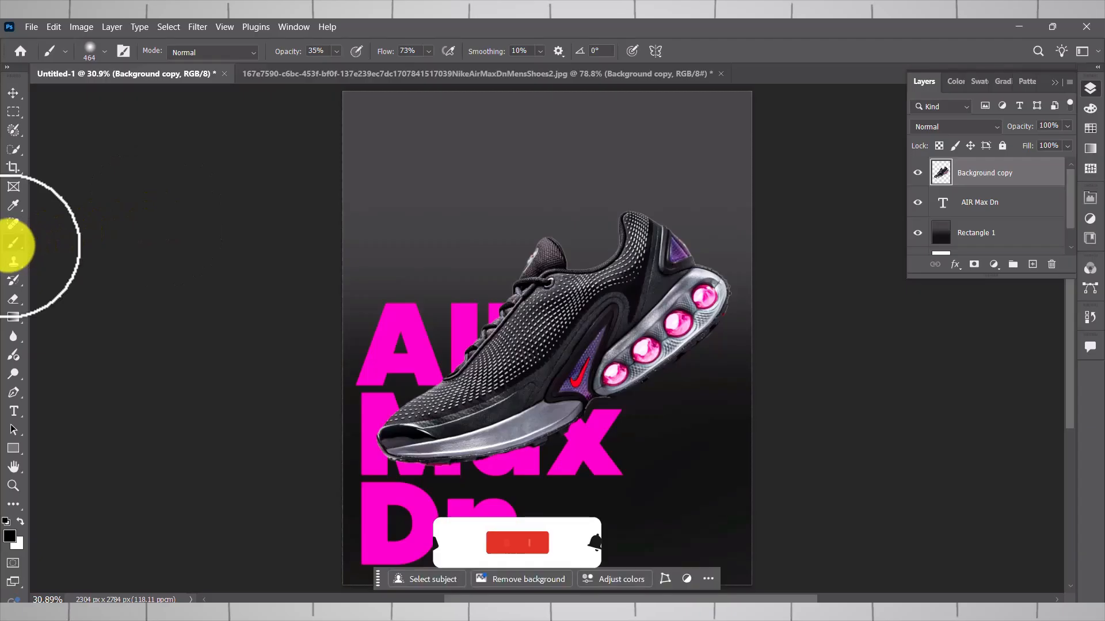
{"action": "left_click", "coordinate": [1032, 264]}
{"action": "mouse_move", "coordinate": [986, 185]}
{"action": "left_mouse_down"}
{"action": "mouse_move", "coordinate": [982, 212]}
{"action": "mouse_move", "coordinate": [962, 217]}
{"action": "left_mouse_up"}
{"action": "mouse_move", "coordinate": [694, 331]}
{"action": "left_mouse_down"}
{"action": "mouse_move", "coordinate": [612, 387]}
{"action": "mouse_move", "coordinate": [487, 441]}
{"action": "mouse_move", "coordinate": [422, 449]}
{"action": "mouse_move", "coordinate": [591, 415]}
{"action": "mouse_move", "coordinate": [709, 307]}
{"action": "mouse_move", "coordinate": [673, 347]}
{"action": "mouse_move", "coordinate": [550, 412]}
{"action": "mouse_move", "coordinate": [452, 450]}
{"action": "mouse_move", "coordinate": [392, 454]}
{"action": "mouse_move", "coordinate": [552, 437]}
{"action": "mouse_move", "coordinate": [580, 383]}
{"action": "left_mouse_up"}
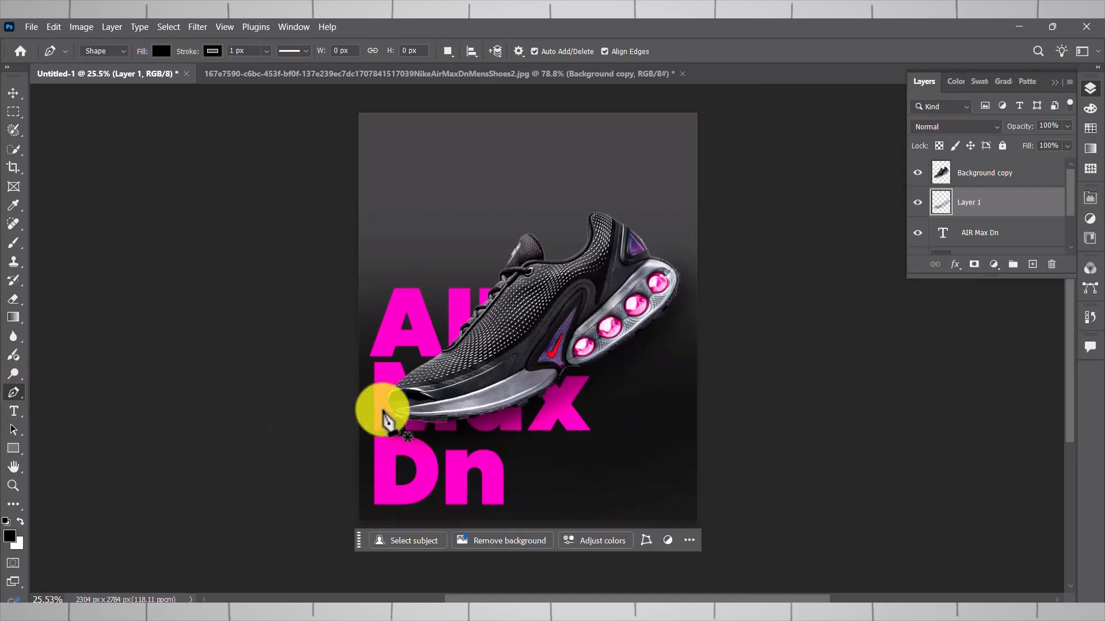
- Draw a closed black Pen shape of about 2131 × 1844 px from the toe past the canvas's lower-right corner to the heel
{"action": "left_click", "coordinate": [391, 410]}
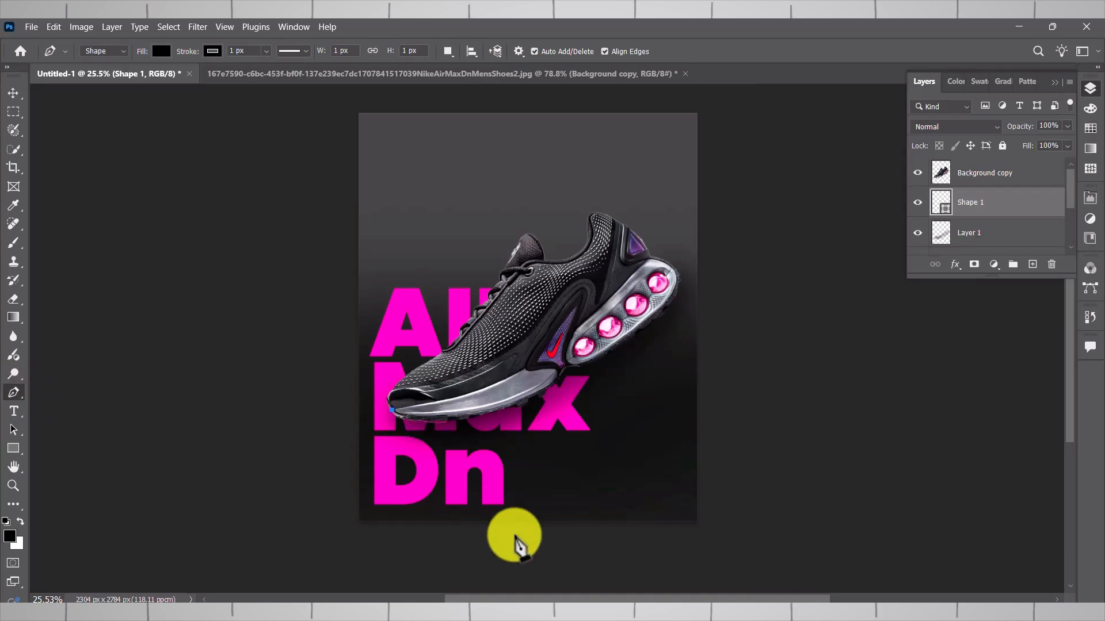
{"action": "left_click", "coordinate": [514, 535]}
{"action": "left_click", "coordinate": [696, 527]}
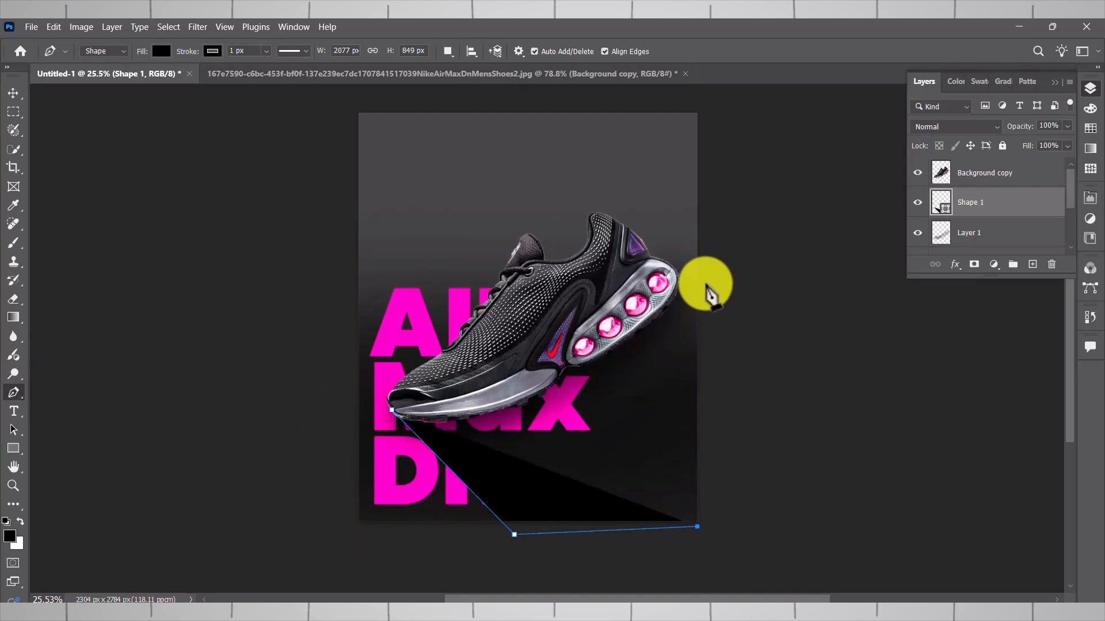
{"action": "left_click", "coordinate": [704, 283]}
{"action": "left_click", "coordinate": [665, 264]}
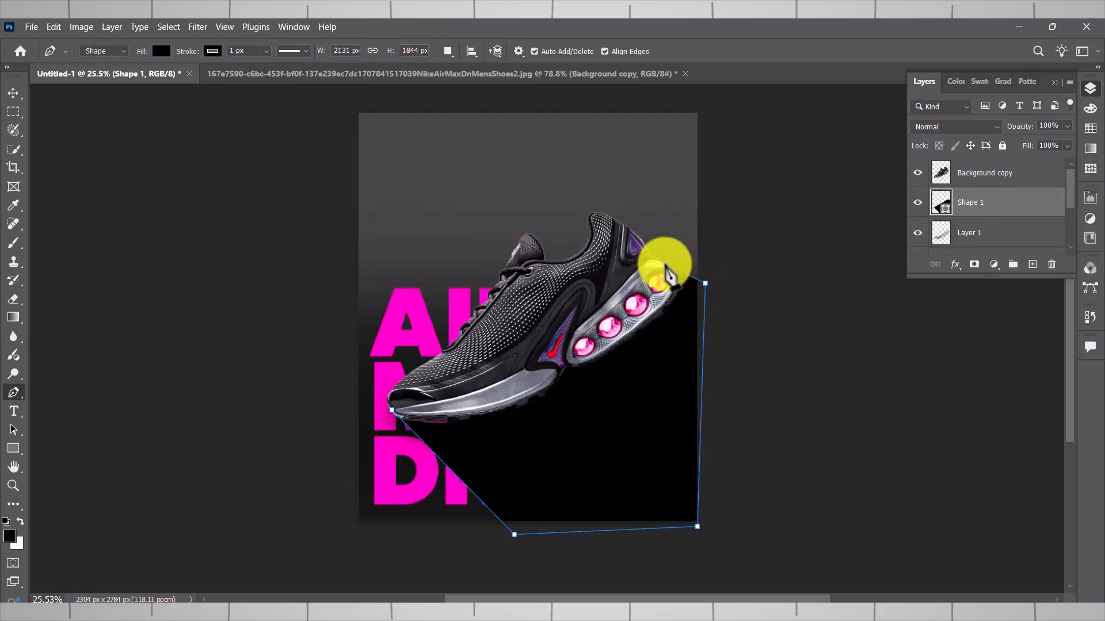
{"action": "left_click", "coordinate": [392, 410]}
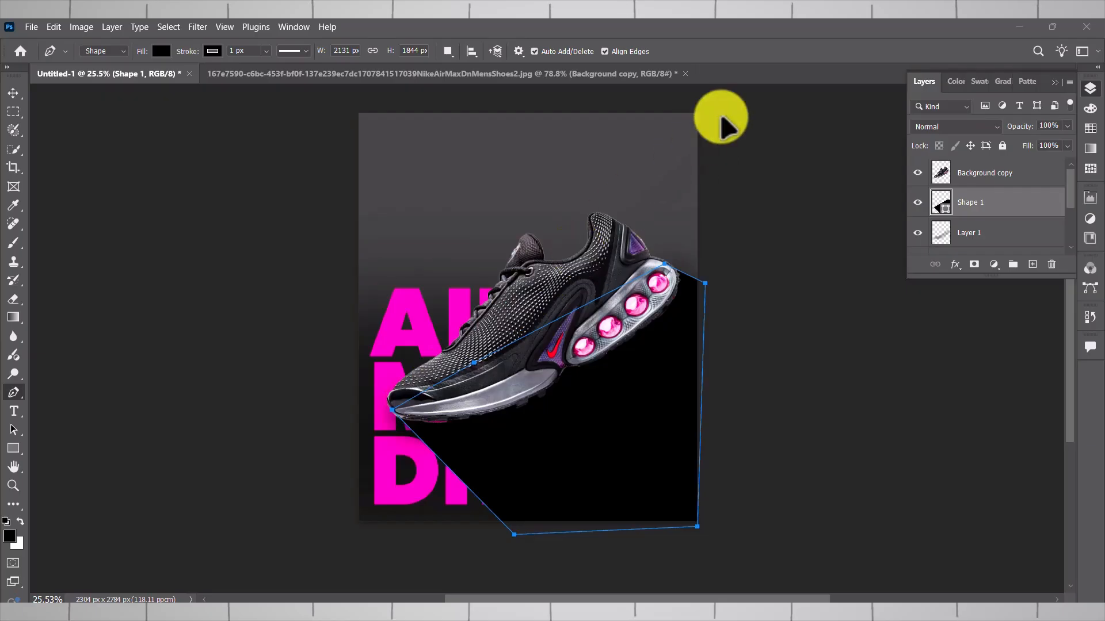
- Convert the black shadow shape to a smart object and soften its edges with a Gaussian Blur
{"action": "left_click", "coordinate": [196, 28]}
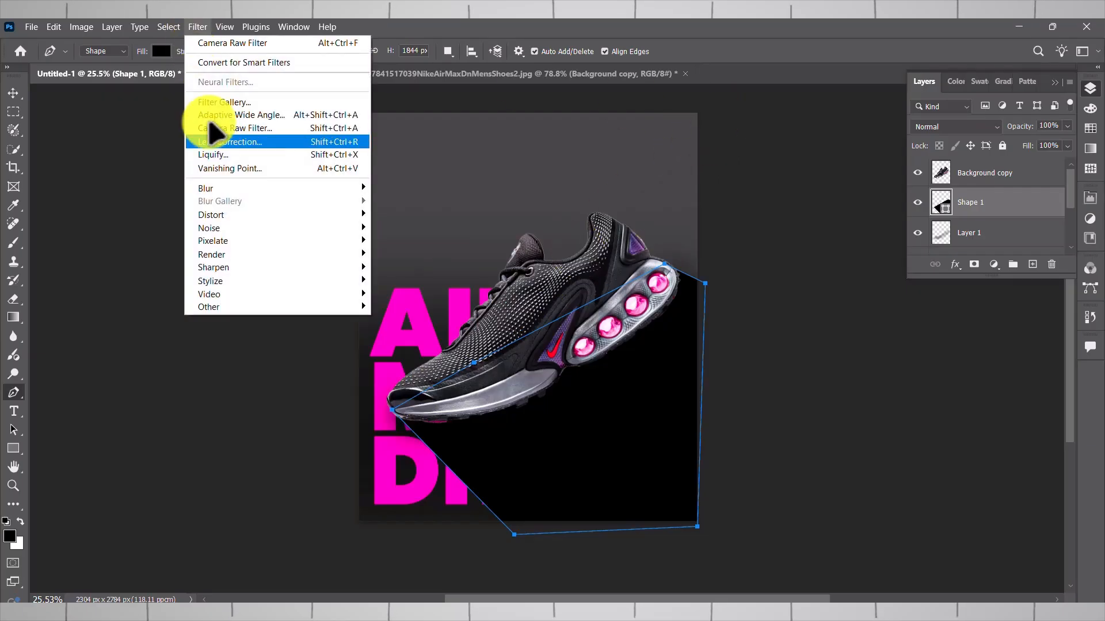
{"action": "mouse_move", "coordinate": [224, 188]}
{"action": "left_click", "coordinate": [444, 244]}
{"action": "left_click", "coordinate": [551, 254]}
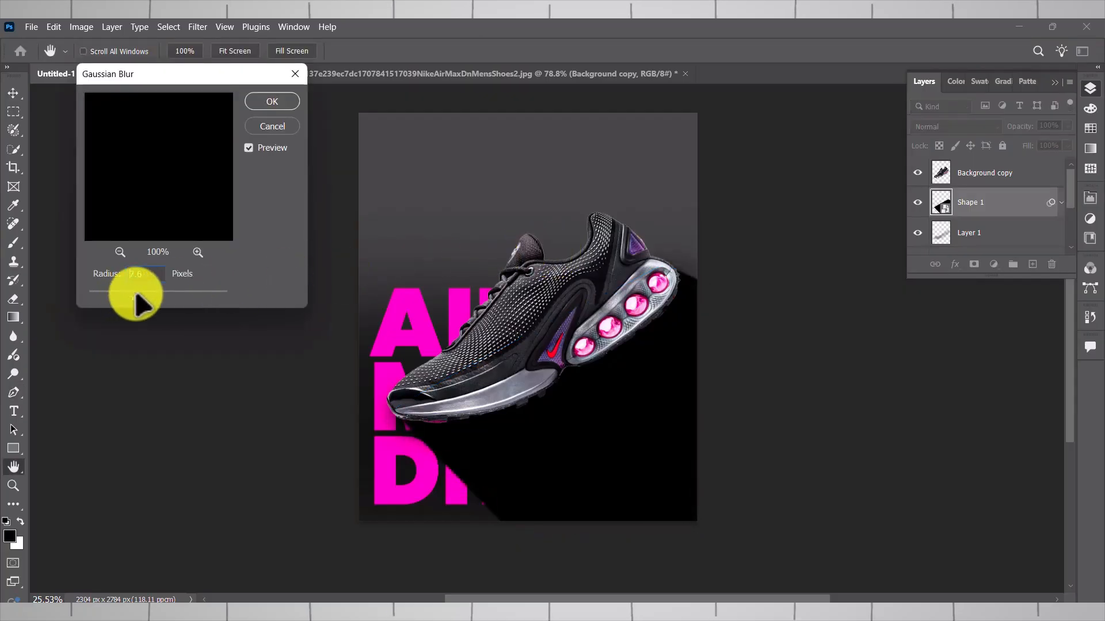
{"action": "left_click", "coordinate": [266, 102]}
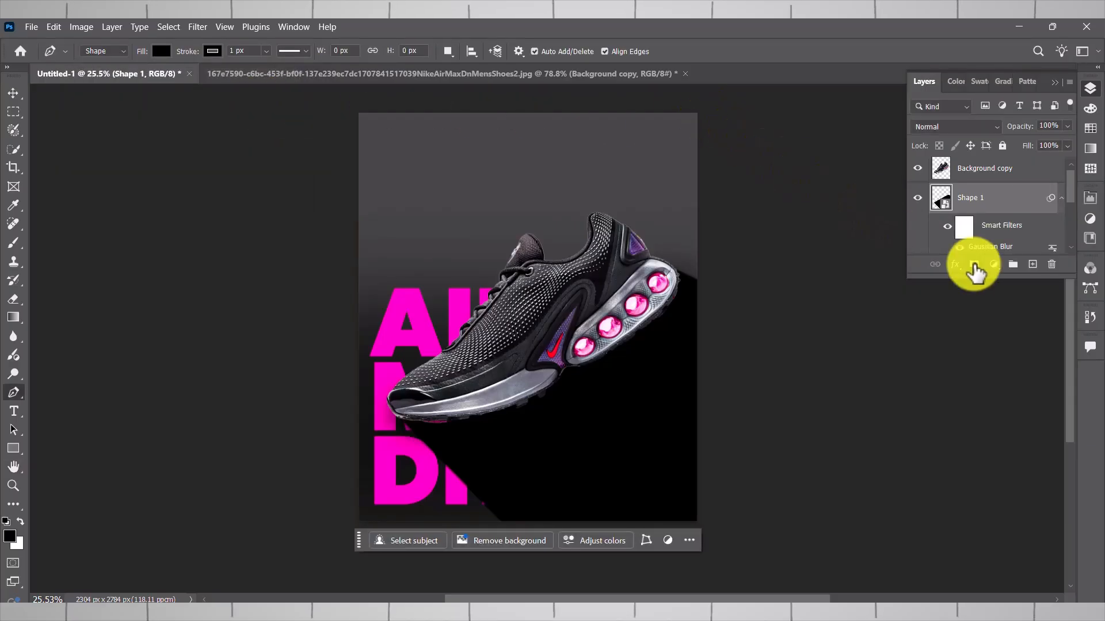
- Add a layer mask to the shadow shape and fade its lower-right area with a soft round black brush of 1102 px
{"action": "left_click", "coordinate": [974, 264]}
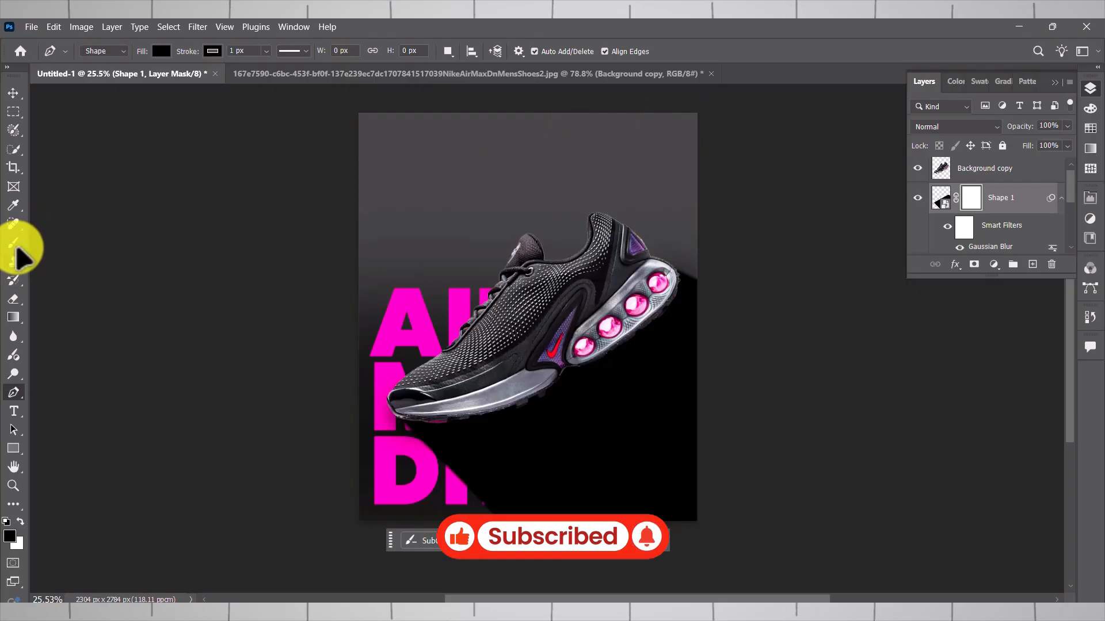
{"action": "left_click", "coordinate": [15, 244]}
{"action": "right_click", "coordinate": [633, 414]}
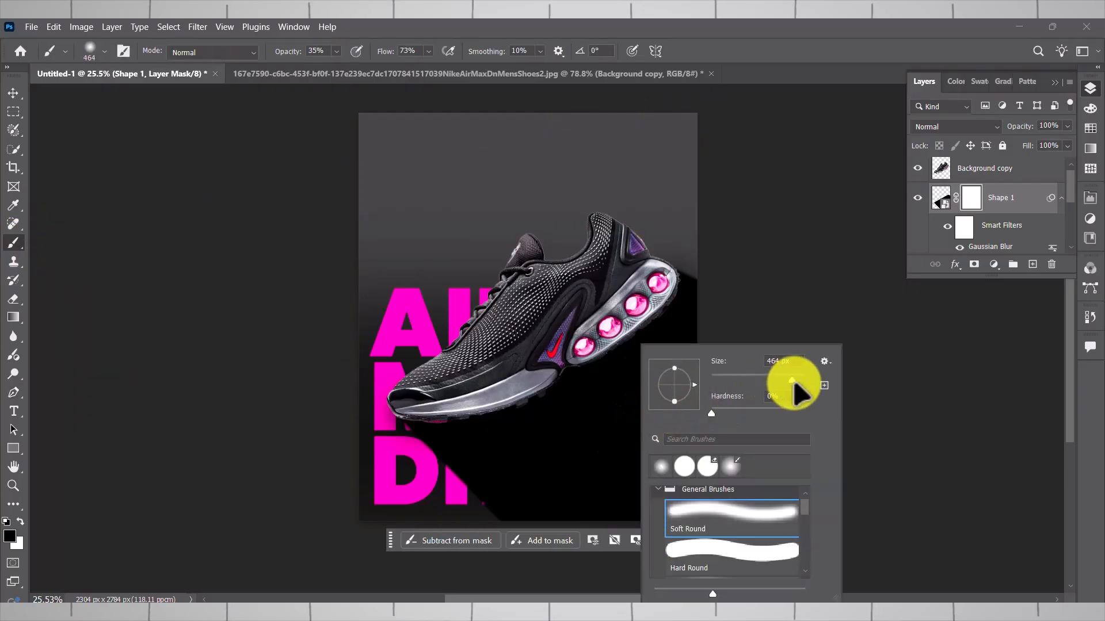
{"action": "left_click_drag", "start_coordinate": [795, 383], "coordinate": [792, 383]}
{"action": "mouse_move", "coordinate": [636, 355]}
{"action": "left_mouse_down"}
{"action": "mouse_move", "coordinate": [648, 355]}
{"action": "mouse_move", "coordinate": [570, 482]}
{"action": "mouse_move", "coordinate": [515, 510]}
{"action": "mouse_move", "coordinate": [508, 454]}
{"action": "mouse_move", "coordinate": [658, 442]}
{"action": "mouse_move", "coordinate": [722, 338]}
{"action": "mouse_move", "coordinate": [685, 321]}
{"action": "mouse_move", "coordinate": [683, 488]}
{"action": "mouse_move", "coordinate": [565, 520]}
{"action": "mouse_move", "coordinate": [671, 399]}
{"action": "mouse_move", "coordinate": [671, 511]}
{"action": "mouse_move", "coordinate": [491, 513]}
{"action": "mouse_move", "coordinate": [649, 464]}
{"action": "mouse_move", "coordinate": [670, 446]}
{"action": "mouse_move", "coordinate": [564, 464]}
{"action": "mouse_move", "coordinate": [587, 499]}
{"action": "mouse_move", "coordinate": [656, 397]}
{"action": "mouse_move", "coordinate": [725, 562]}
{"action": "left_mouse_up"}
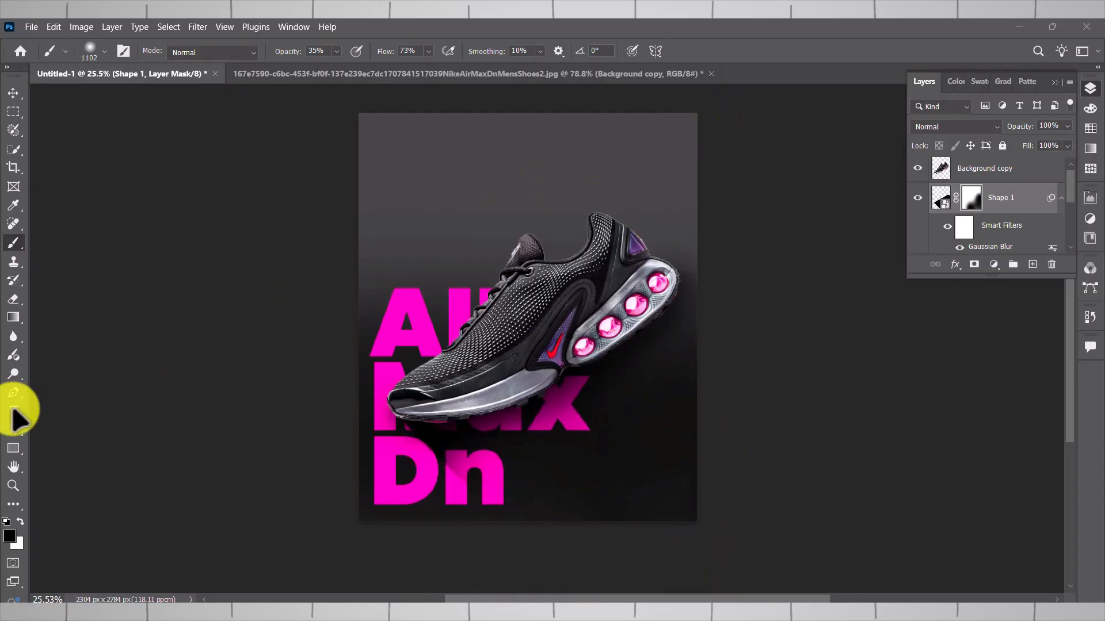
- Add the pink text "Air Max On" in Poppins Black and scale it to 55.92% in the poster's lower-right area
{"action": "left_click", "coordinate": [14, 412]}
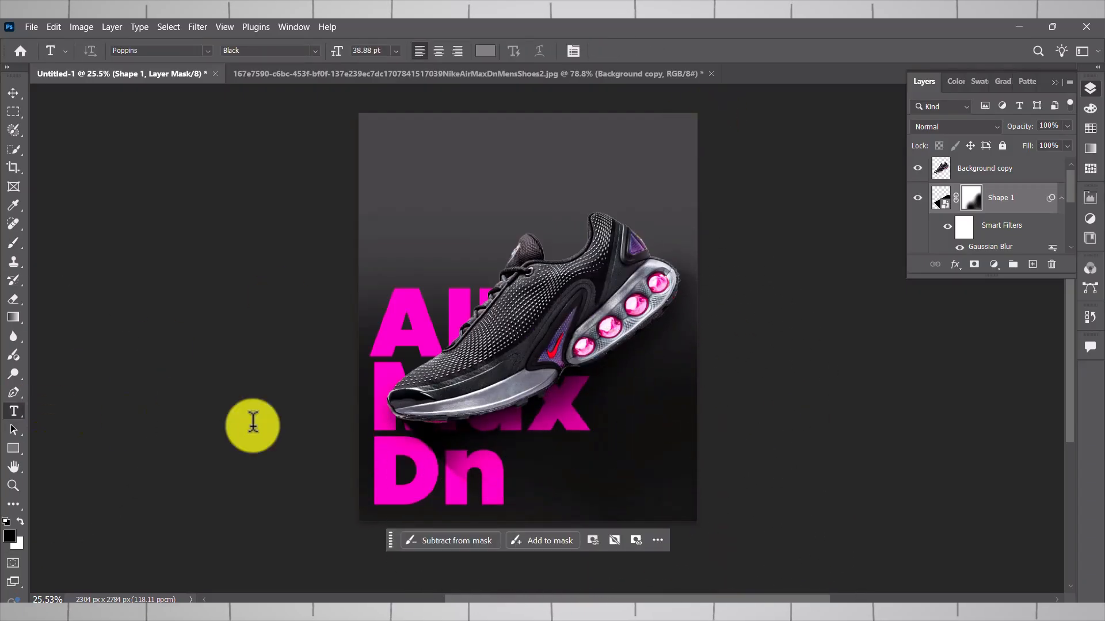
{"action": "left_click", "coordinate": [606, 441]}
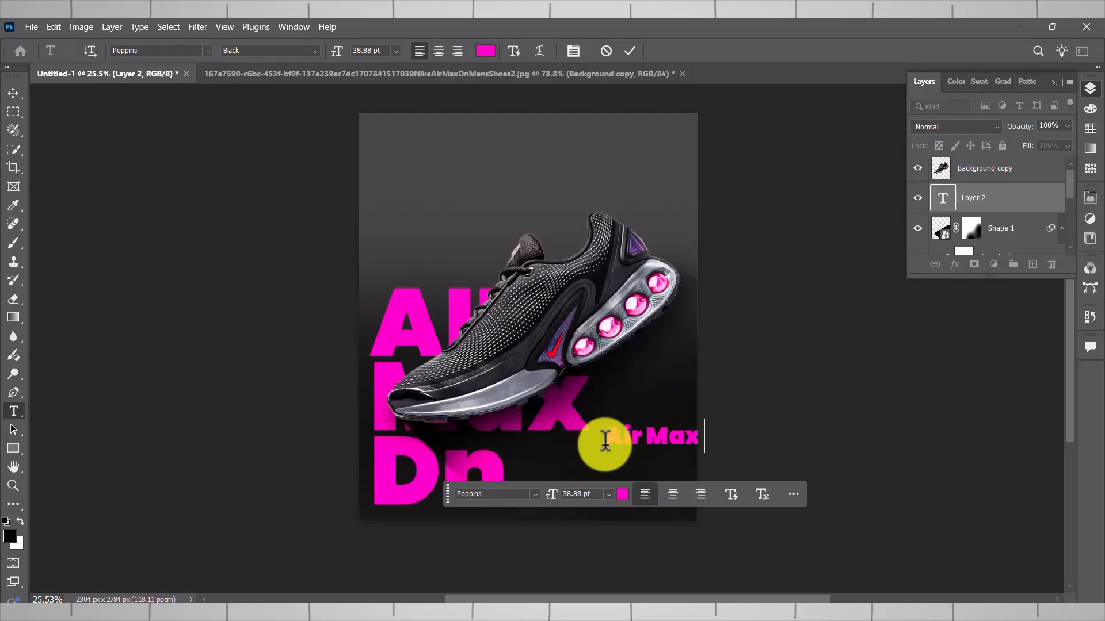
{"action": "left_click", "coordinate": [13, 93]}
{"action": "left_click_drag", "start_coordinate": [636, 432], "coordinate": [608, 463]}
{"action": "key", "text": "ctrl+t"}
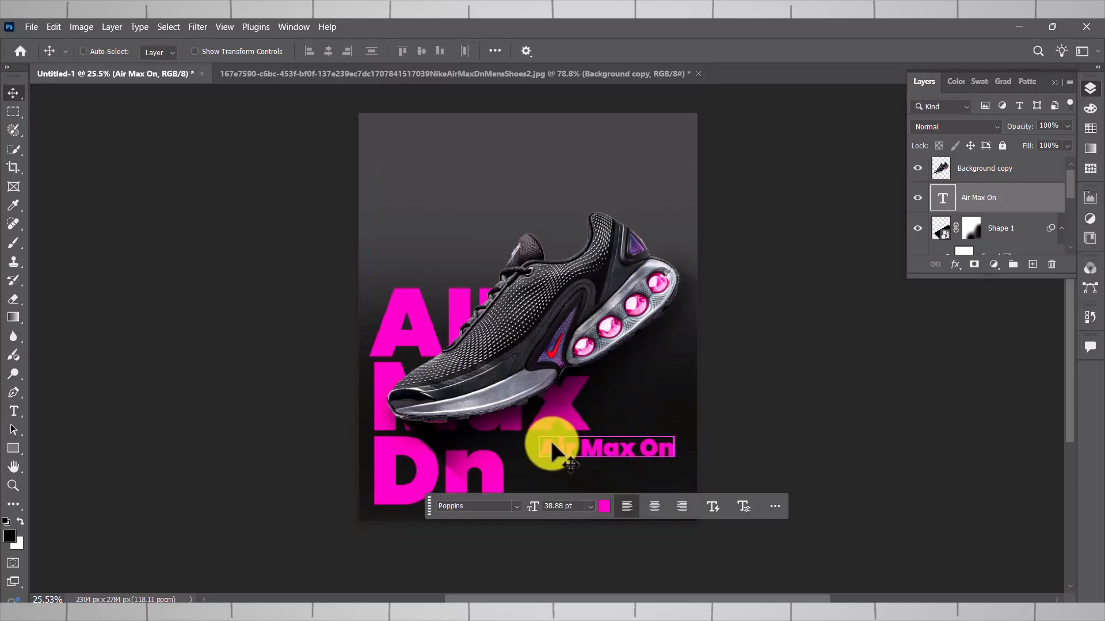
{"action": "left_click_drag", "start_coordinate": [540, 439], "coordinate": [637, 447]}
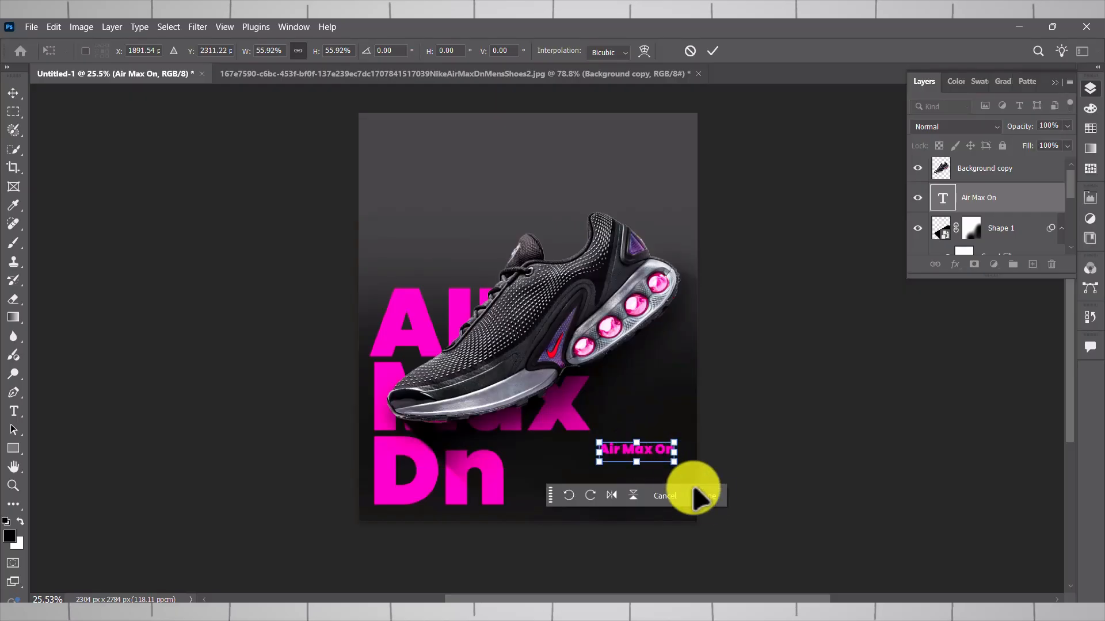
{"action": "left_click", "coordinate": [705, 497]}
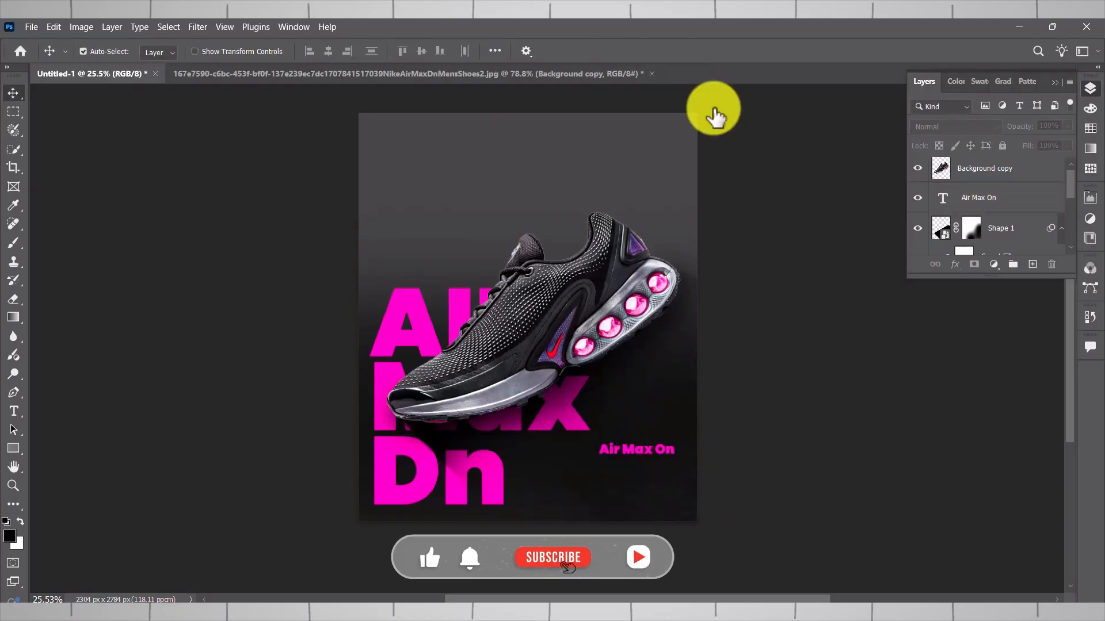
- Paste the shoe description into a white 8 pt paragraph text box below "Air Max On" and move that heading closer to it
{"action": "left_click", "coordinate": [13, 412]}
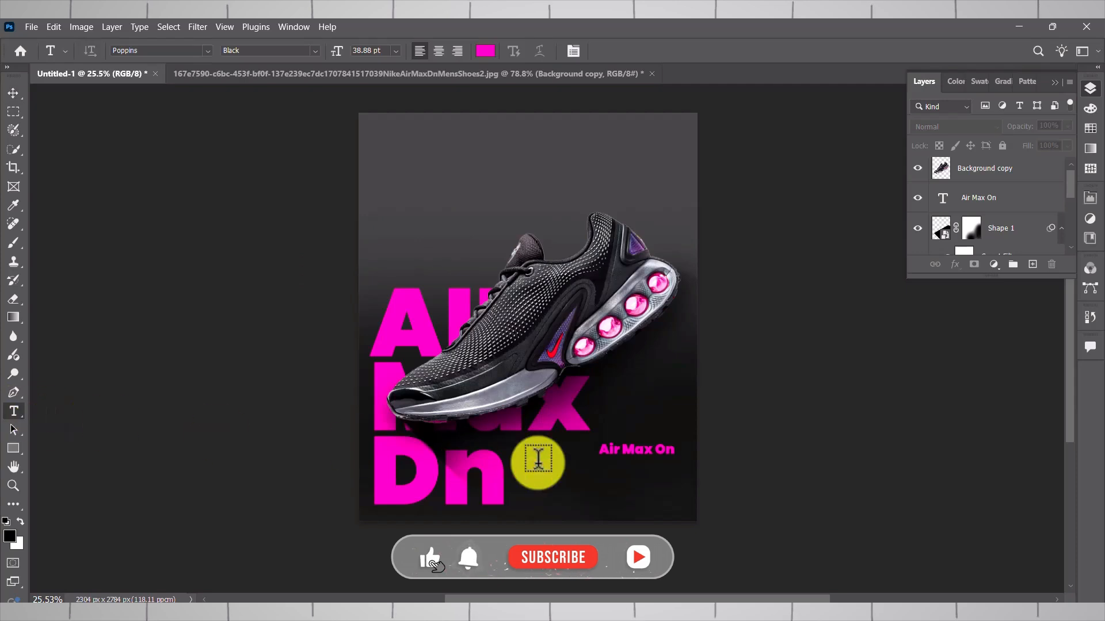
{"action": "left_click_drag", "start_coordinate": [597, 464], "coordinate": [688, 504]}
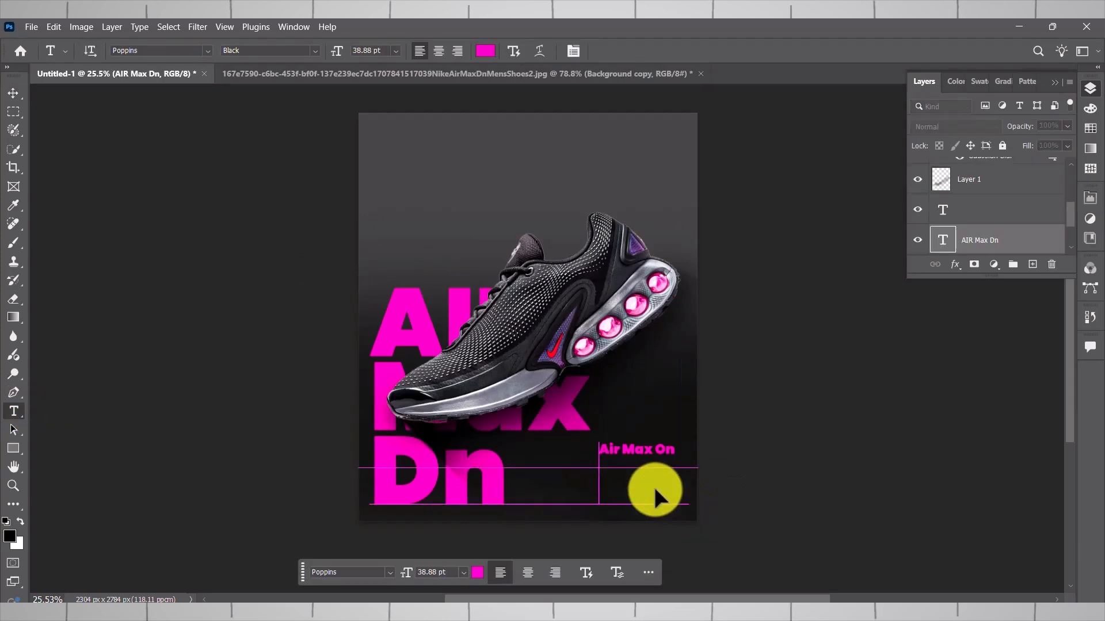
{"action": "key", "text": "ctrl+v"}
{"action": "left_click_drag", "start_coordinate": [597, 467], "coordinate": [574, 464]}
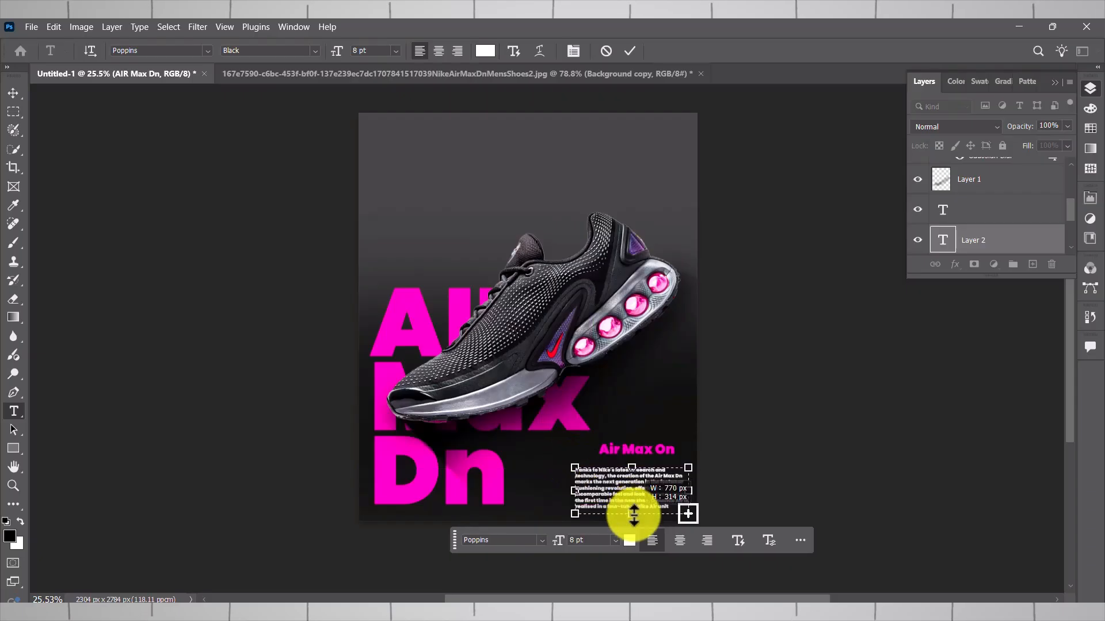
{"action": "left_click_drag", "start_coordinate": [688, 490], "coordinate": [690, 489]}
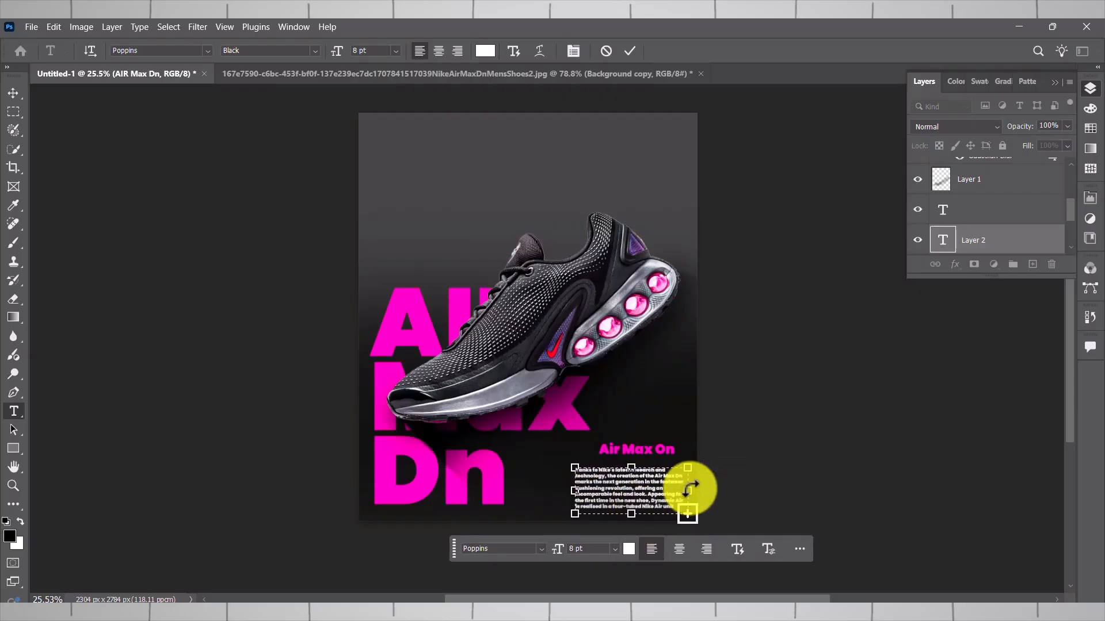
{"action": "left_click", "coordinate": [13, 93]}
{"action": "left_click", "coordinate": [655, 451]}
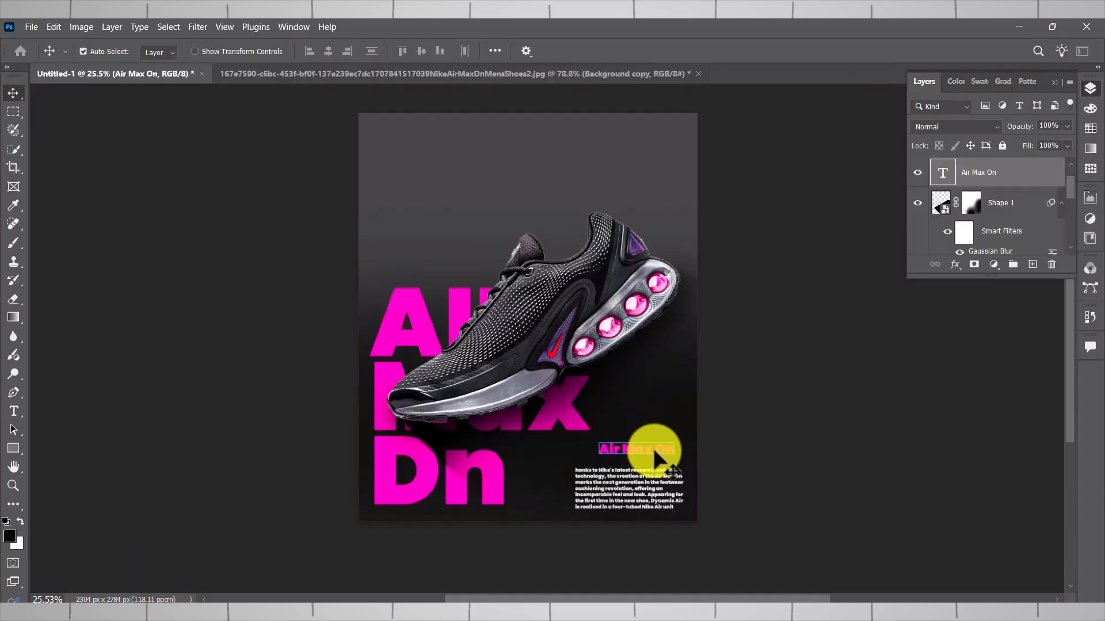
{"action": "left_click", "coordinate": [785, 446]}
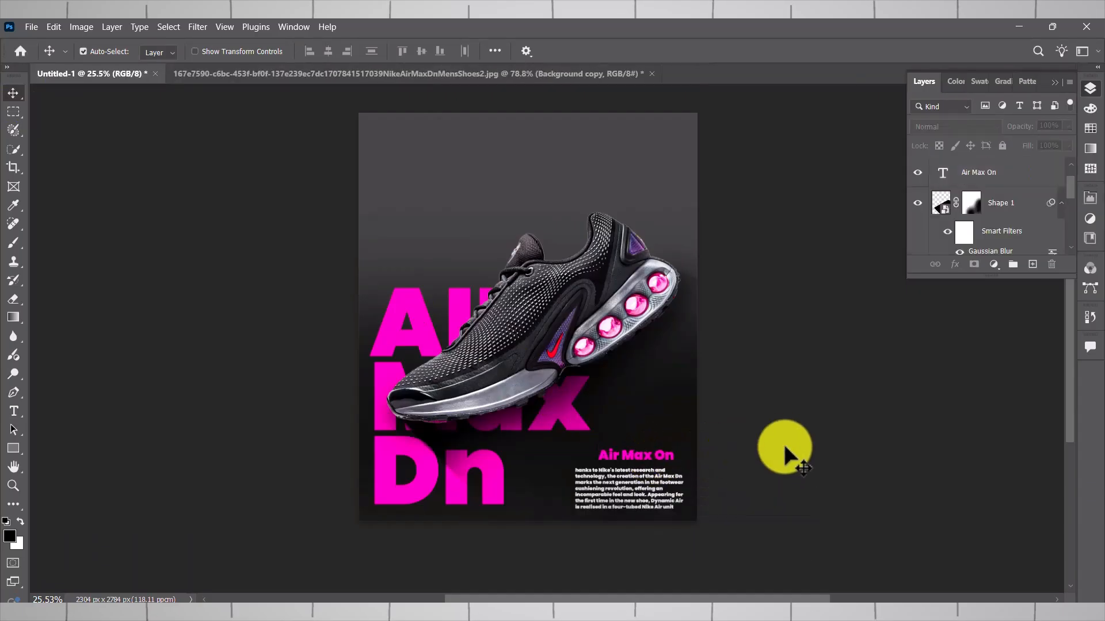
- Paint a soft dark magenta (7b0e60) glow in the poster's upper-left corner on a new layer with a soft round brush of about 1457 px
{"action": "left_click", "coordinate": [13, 242]}
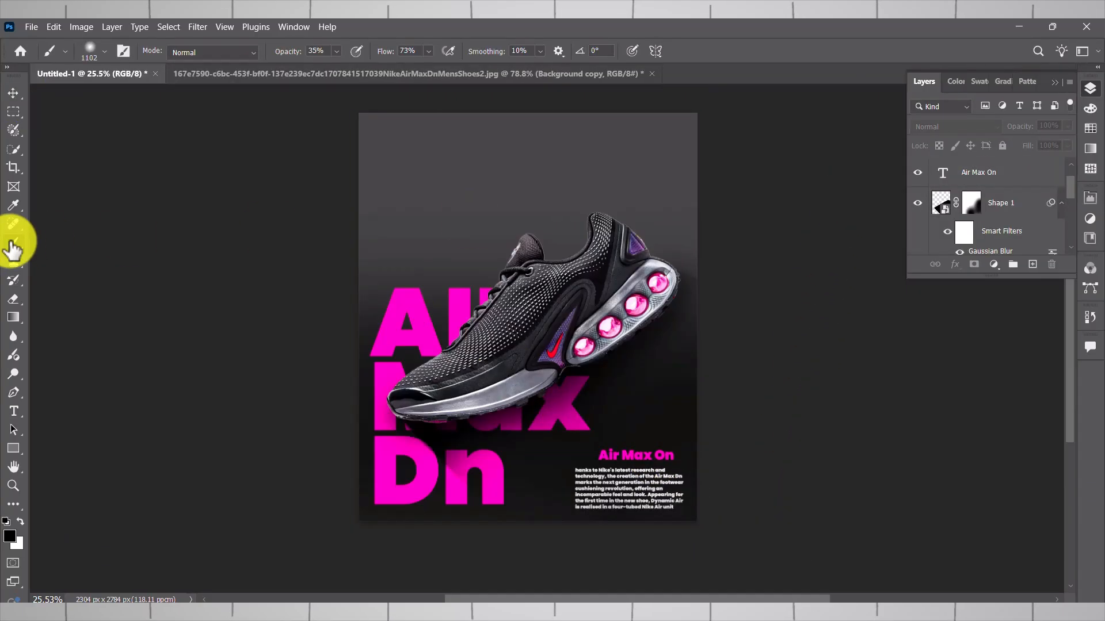
{"action": "left_click", "coordinate": [1032, 264]}
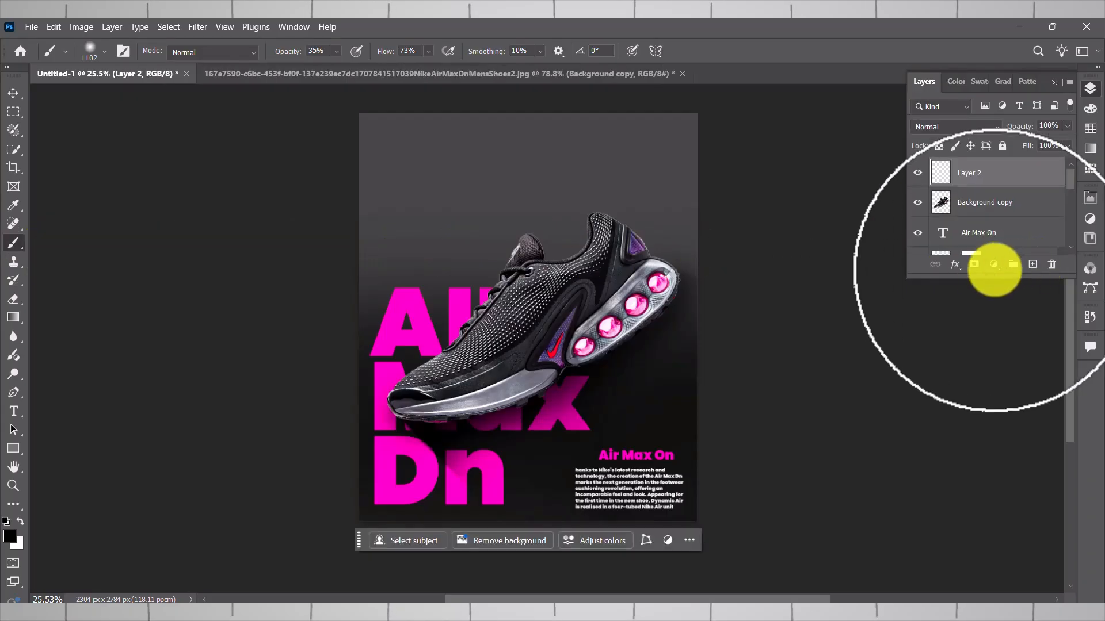
{"action": "left_click", "coordinate": [394, 328], "text": "alt"}
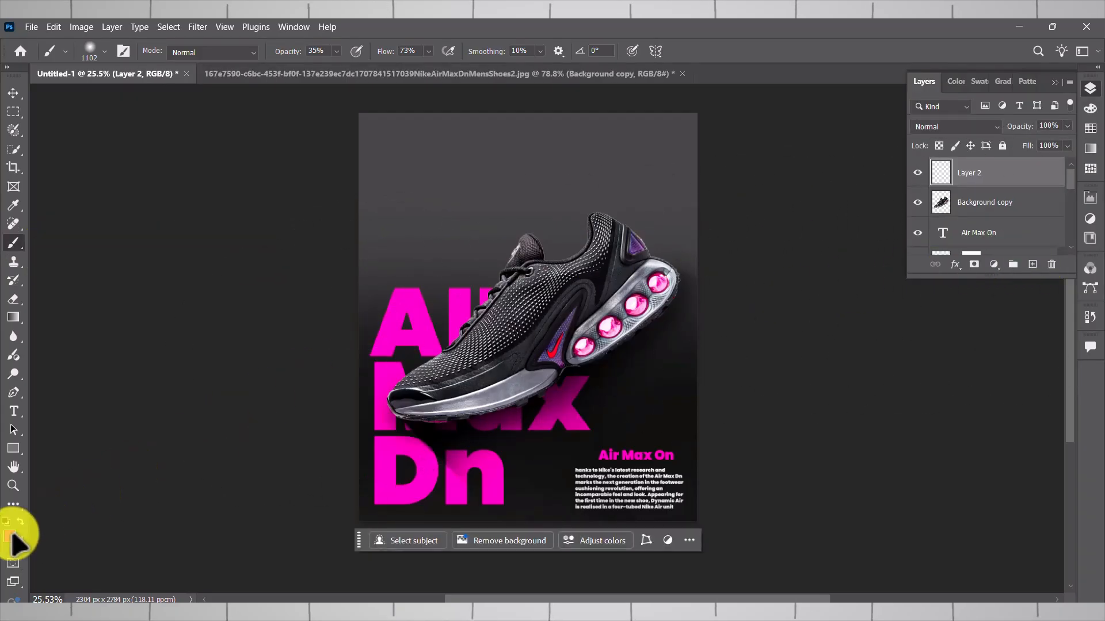
{"action": "left_click", "coordinate": [10, 535]}
{"action": "left_click", "coordinate": [267, 306]}
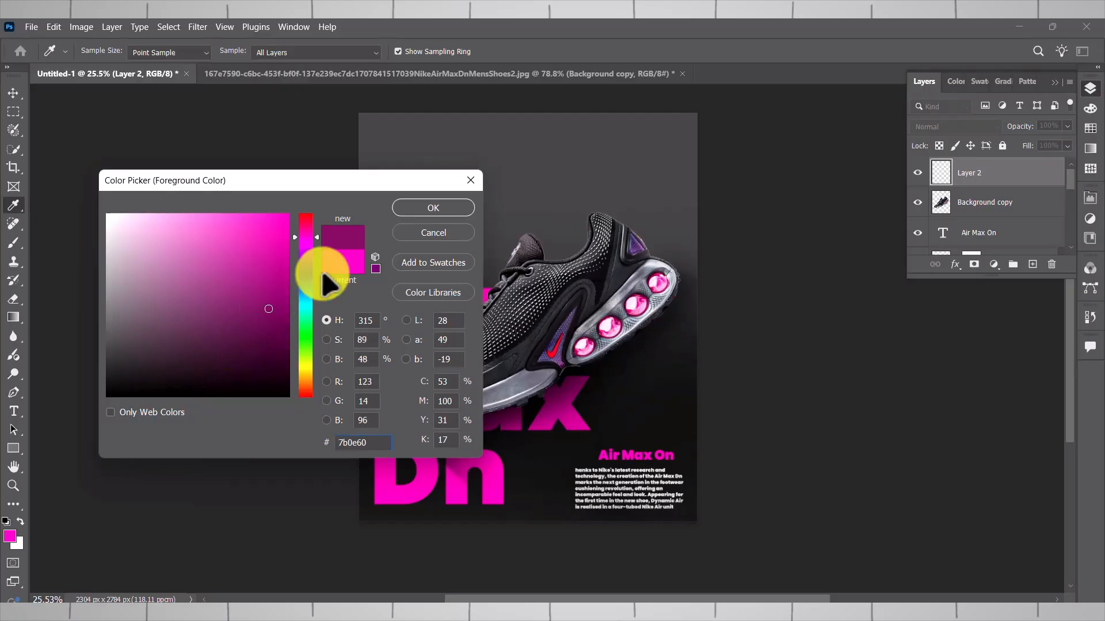
{"action": "left_click", "coordinate": [433, 208]}
{"action": "right_click", "coordinate": [406, 177]}
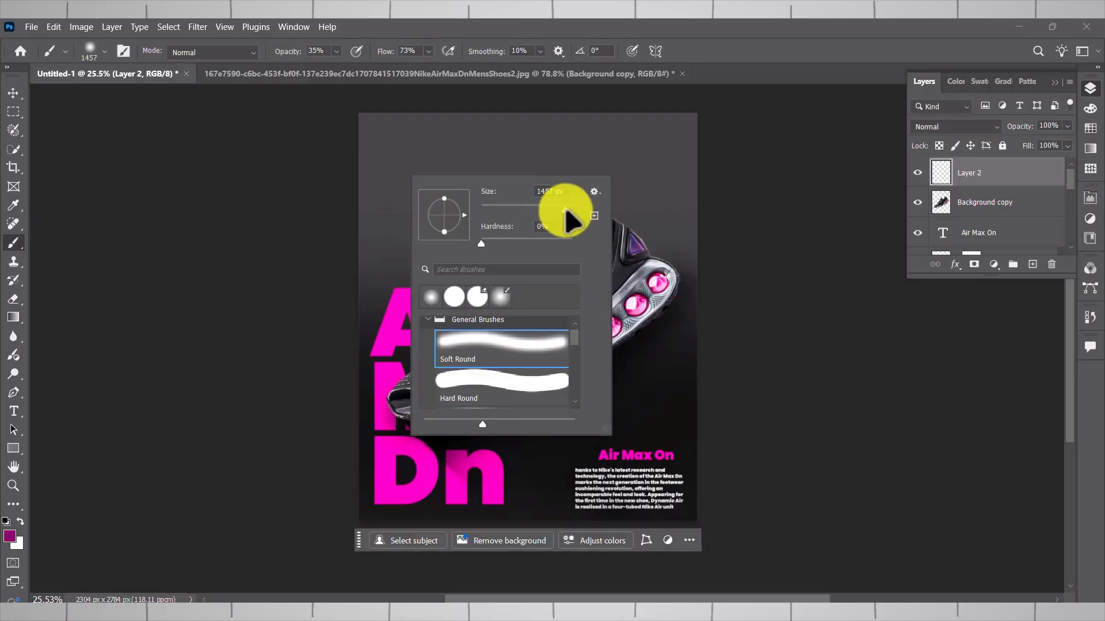
{"action": "left_click_drag", "start_coordinate": [568, 219], "coordinate": [569, 212]}
{"action": "left_click", "coordinate": [403, 154]}
{"action": "left_click", "coordinate": [399, 155]}
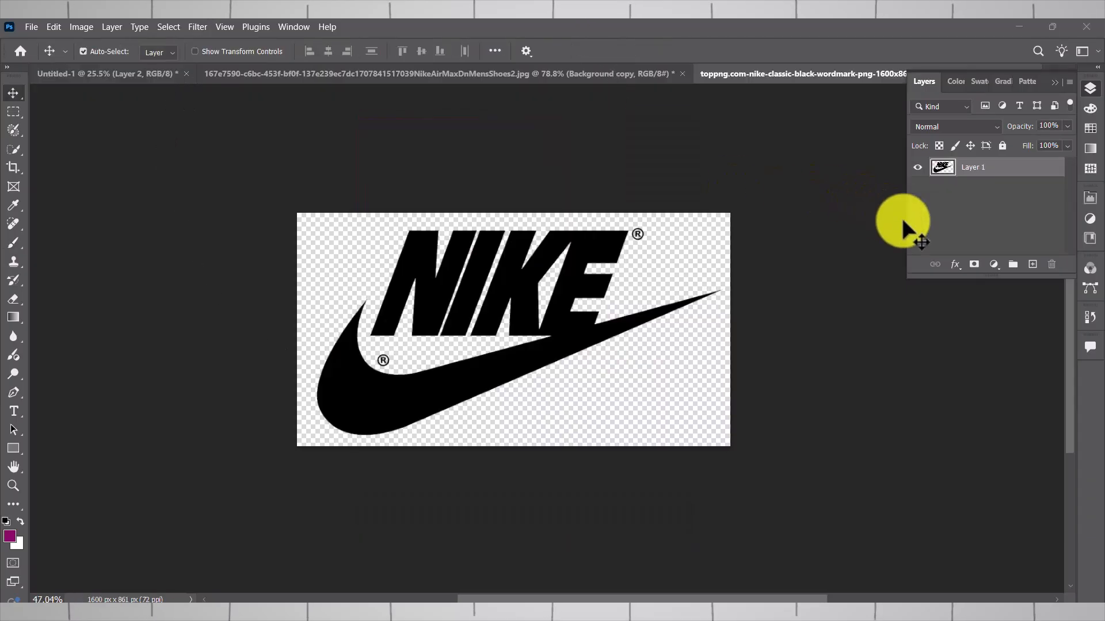
- Turn the black Nike logo white with a clipped ffffff solid color fill and merge it into one layer
{"action": "left_click", "coordinate": [993, 264]}
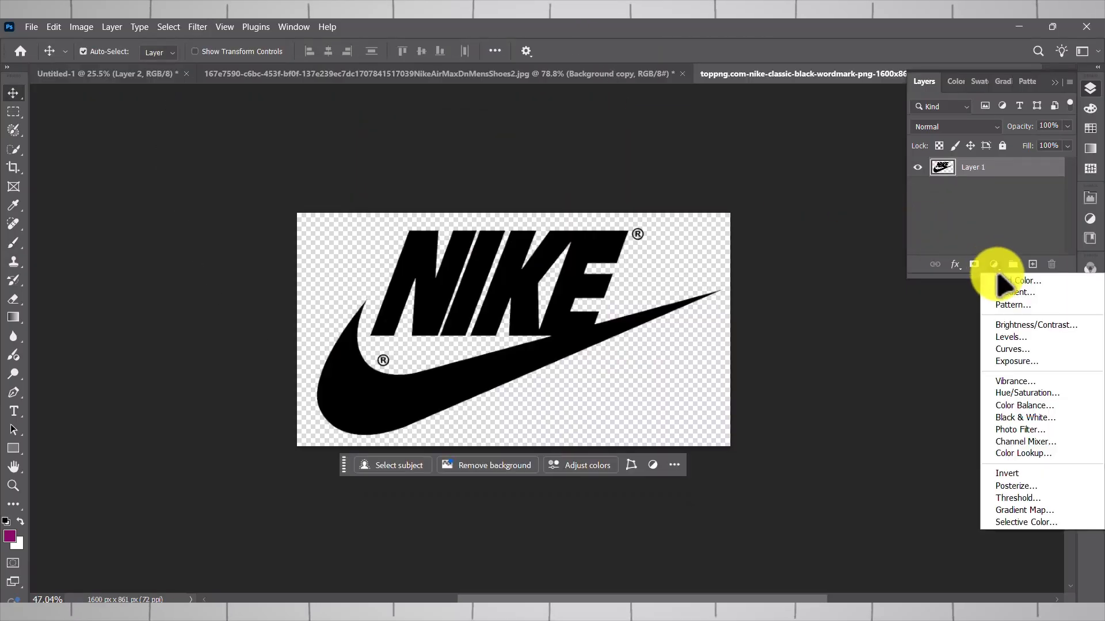
{"action": "left_click", "coordinate": [993, 279]}
{"action": "left_click_drag", "start_coordinate": [273, 280], "coordinate": [23, 210]}
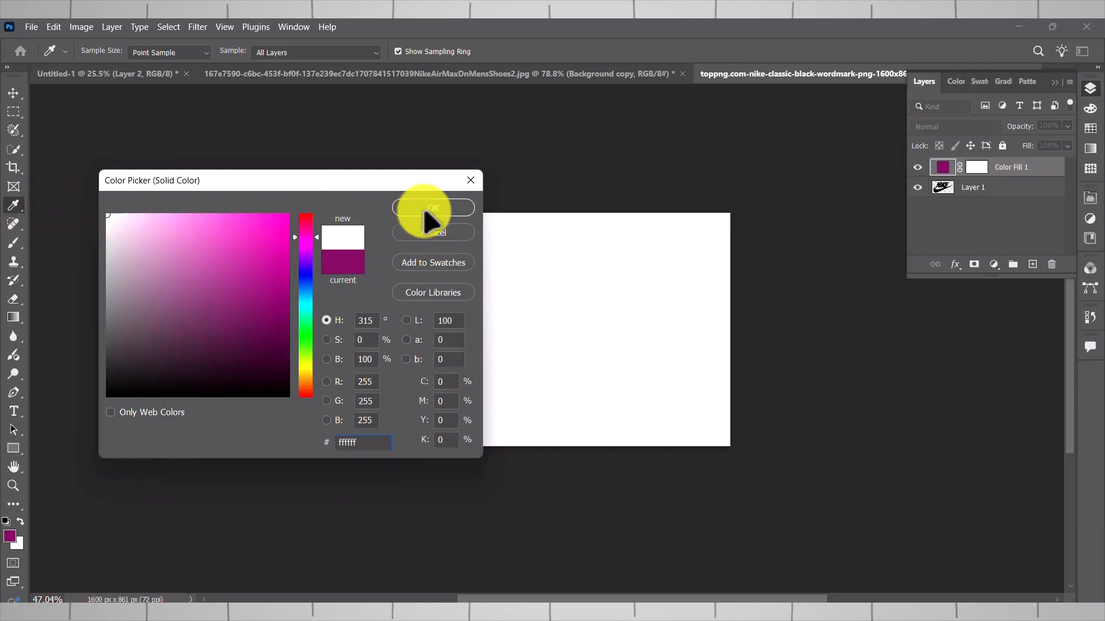
{"action": "left_click", "coordinate": [434, 208]}
{"action": "left_click", "coordinate": [1002, 169], "text": "alt"}
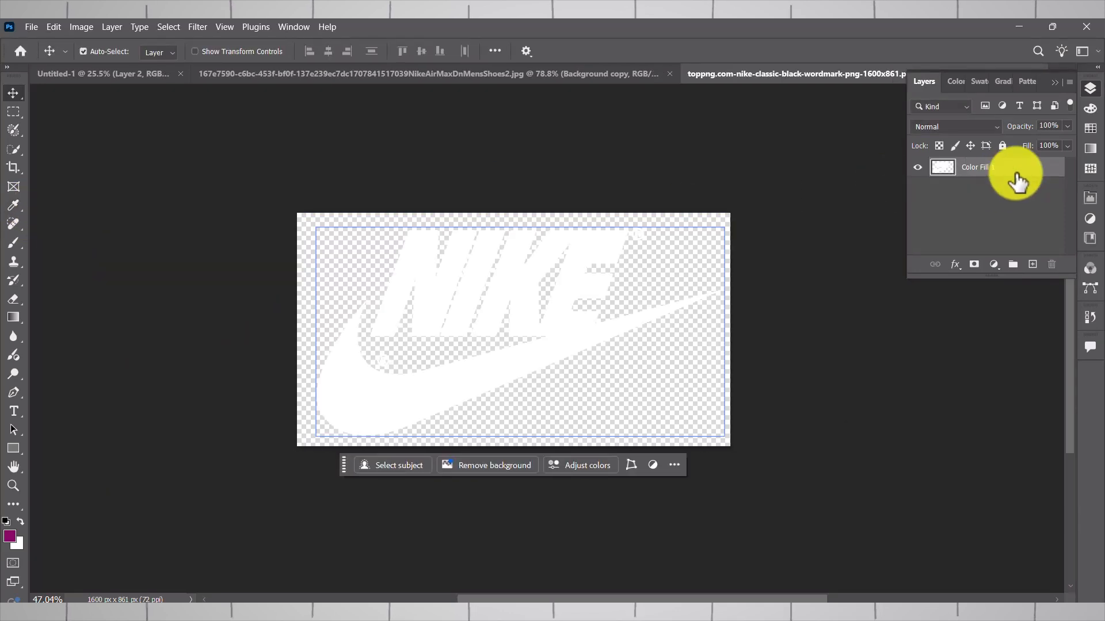
{"action": "key", "text": "ctrl+shift+e"}
- Bring the white Nike logo into the poster document, scale it down and centre it above the shoe
{"action": "left_click_drag", "start_coordinate": [405, 104], "coordinate": [403, 219]}
{"action": "left_click", "coordinate": [557, 297]}
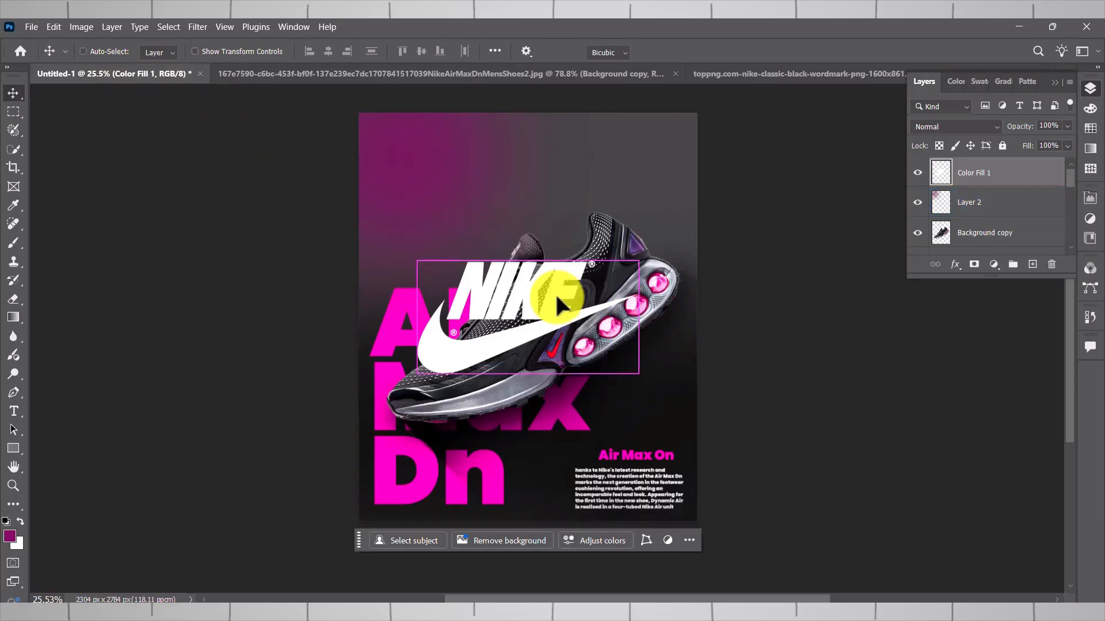
{"action": "key", "text": "ctrl+t"}
{"action": "left_click_drag", "start_coordinate": [638, 374], "coordinate": [525, 316]}
{"action": "left_click_drag", "start_coordinate": [496, 277], "coordinate": [536, 156]}
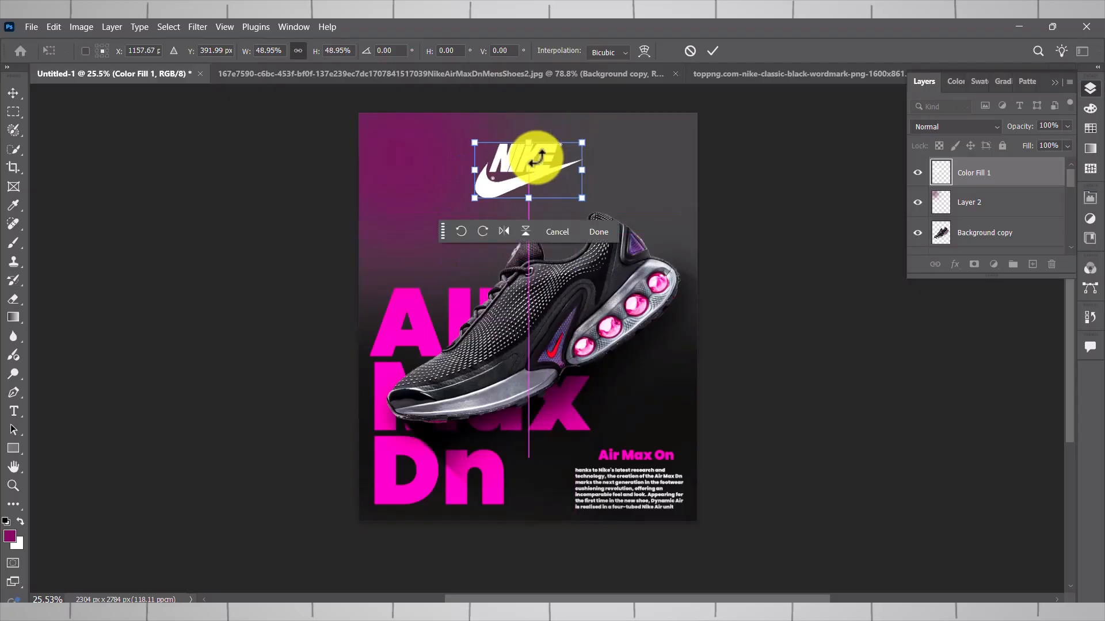
{"action": "left_click_drag", "start_coordinate": [582, 198], "coordinate": [566, 193]}
{"action": "left_click", "coordinate": [599, 222]}
- Duplicate the "Air Max On" text below the Nike logo and move the copy to the top of the layer stack
{"action": "left_click", "coordinate": [630, 454]}
{"action": "left_click_drag", "start_coordinate": [630, 454], "coordinate": [548, 211]}
{"action": "left_click_drag", "start_coordinate": [986, 239], "coordinate": [1023, 151]}
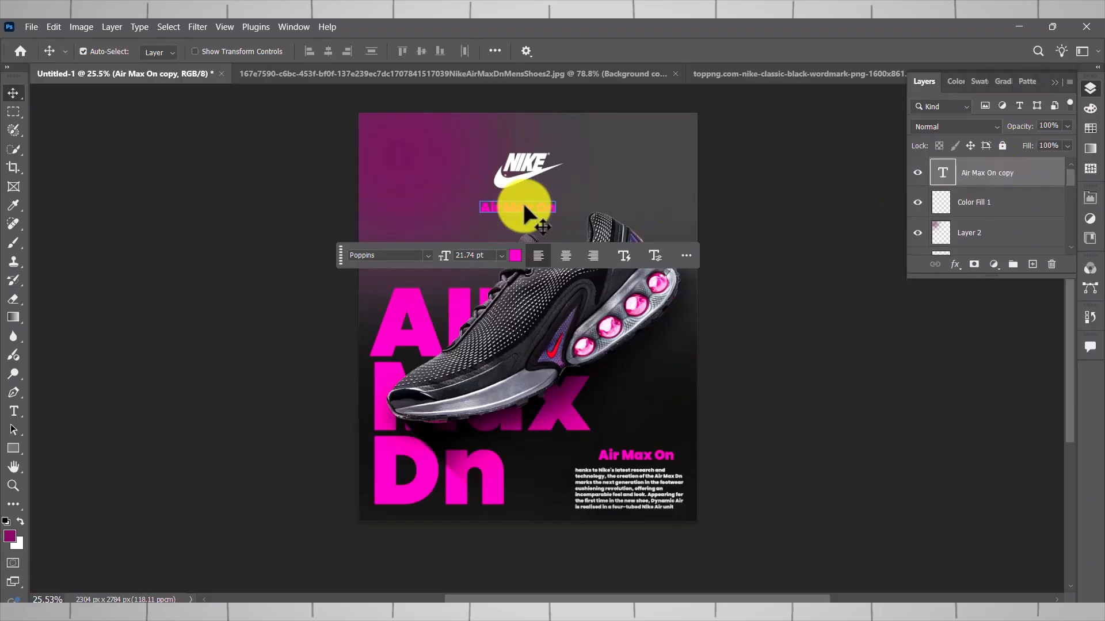
- Replace the copied text with "Created By: Swastik Creations Lab" and centre it under the Nike logo
{"action": "double_click", "coordinate": [523, 205]}
{"action": "key", "text": "BackSpace"}
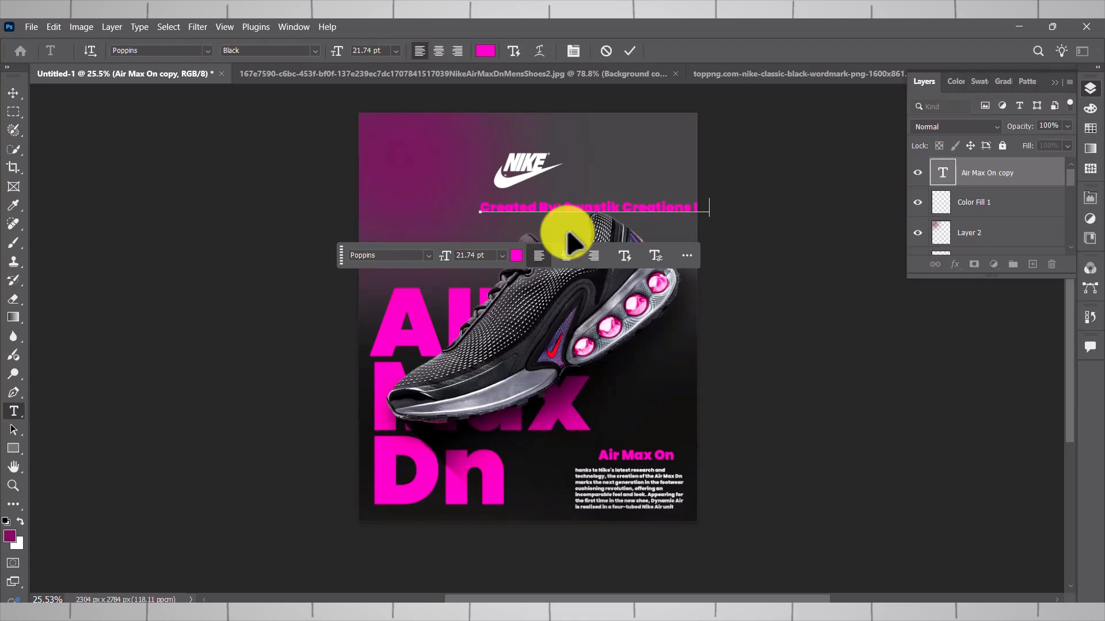
{"action": "left_click", "coordinate": [13, 93]}
{"action": "left_click_drag", "start_coordinate": [550, 212], "coordinate": [480, 214]}
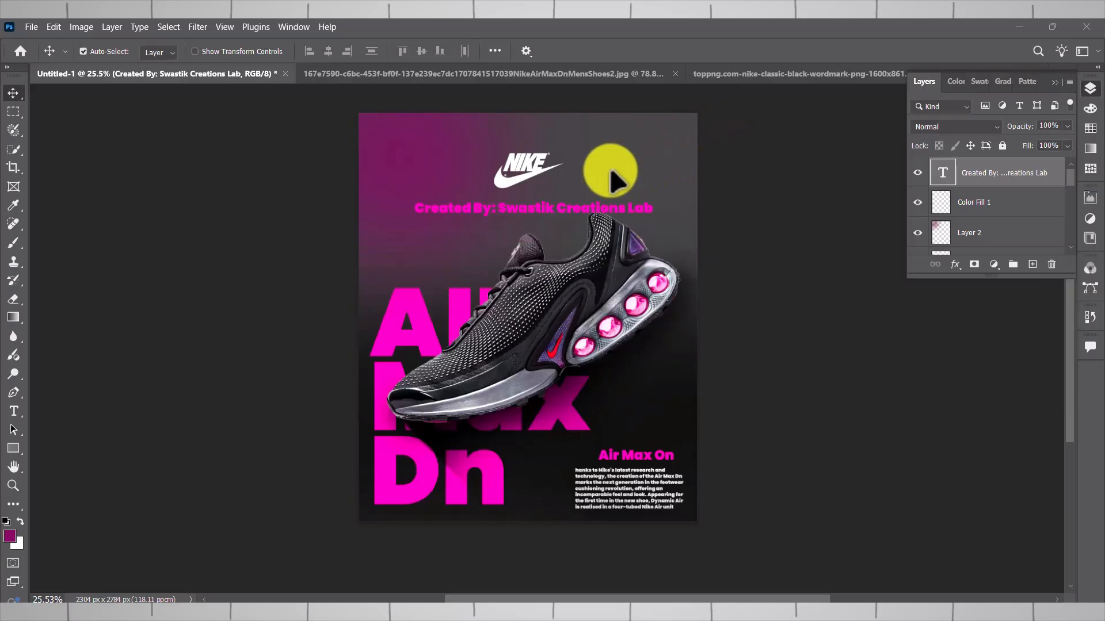
- Recolor the "Created By" line white and set its font to Noto Sans
{"action": "left_click", "coordinate": [513, 209]}
{"action": "left_click", "coordinate": [529, 260]}
{"action": "left_click_drag", "start_coordinate": [266, 246], "coordinate": [98, 209]}
{"action": "left_click", "coordinate": [432, 207]}
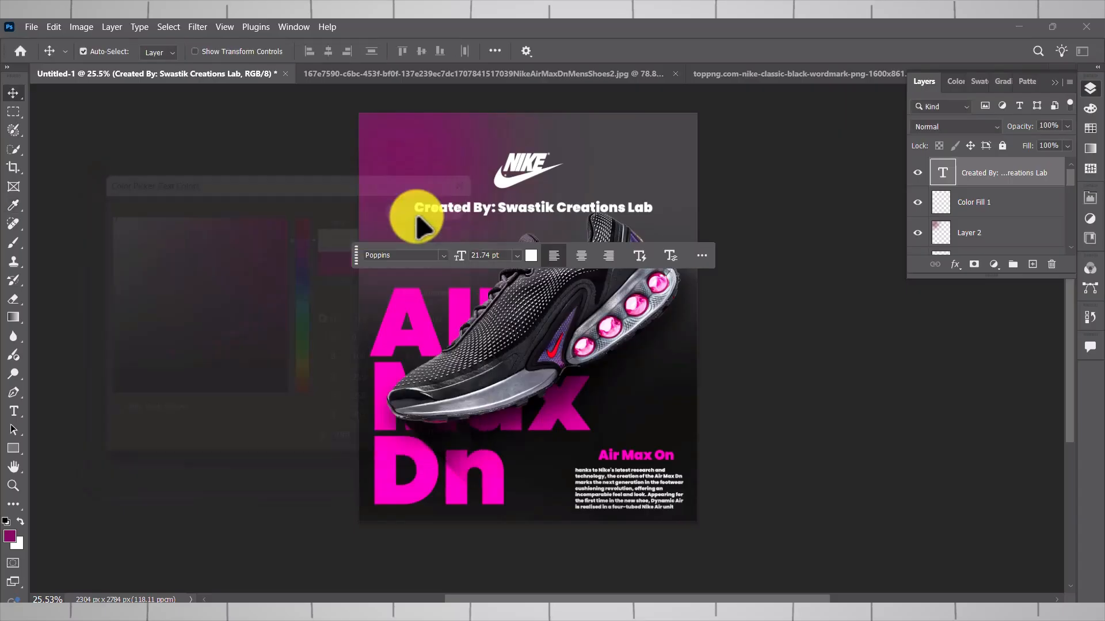
{"action": "left_click", "coordinate": [443, 254]}
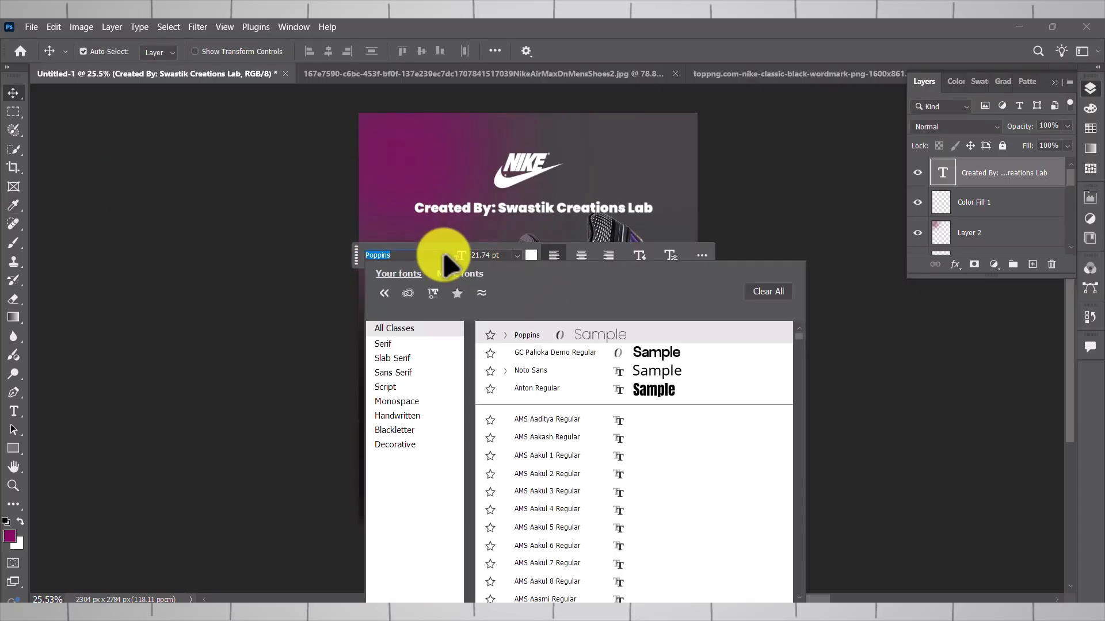
{"action": "left_click", "coordinate": [549, 371]}
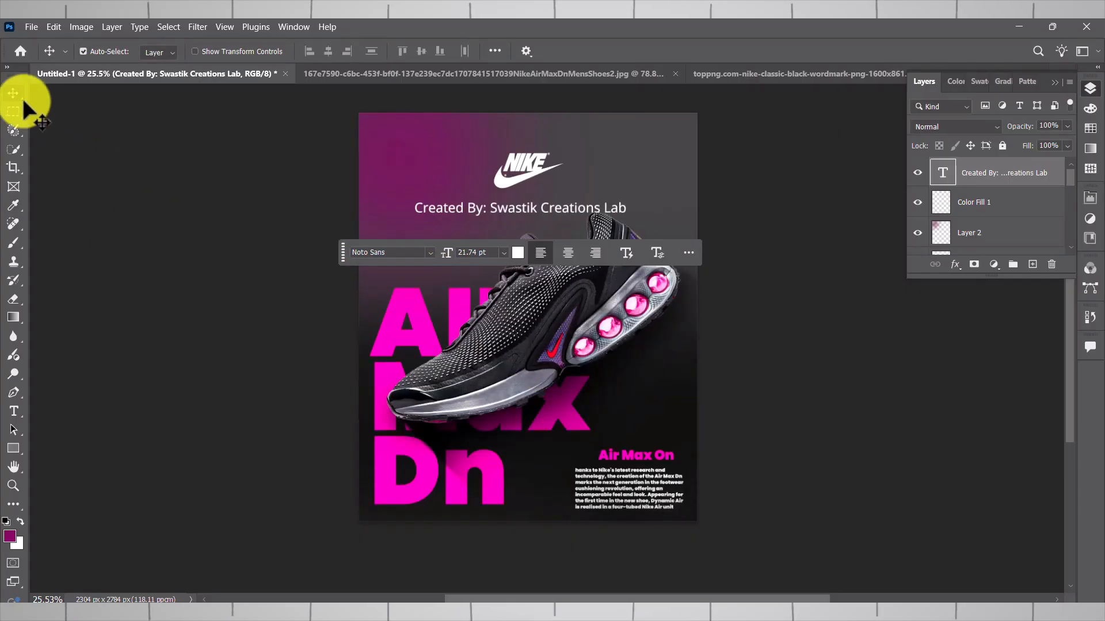
- Scale the "Created By" line to 63.70% and centre it closer beneath the Nike logo
{"action": "left_click", "coordinate": [614, 206]}
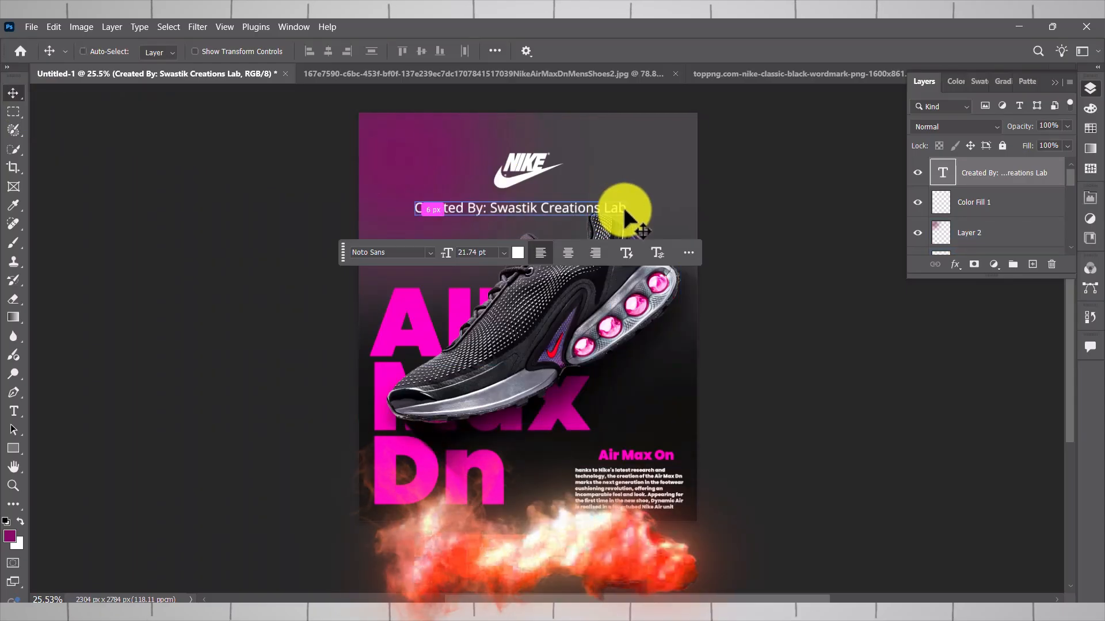
{"action": "key", "text": "ctrl+t"}
{"action": "left_click_drag", "start_coordinate": [629, 197], "coordinate": [568, 200]}
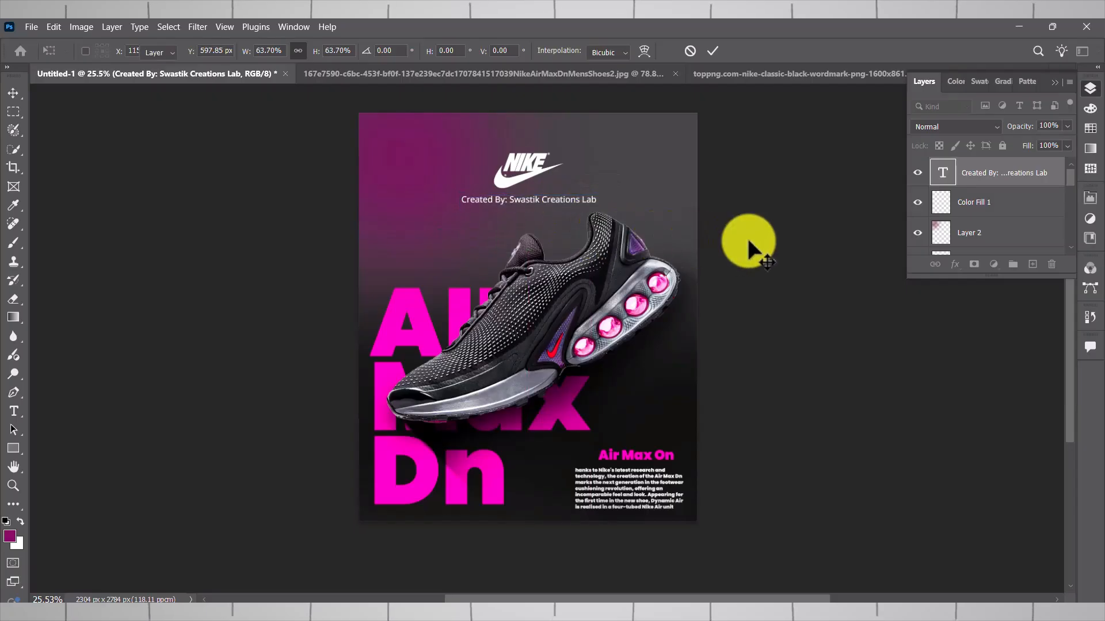
{"action": "left_click", "coordinate": [810, 375]}
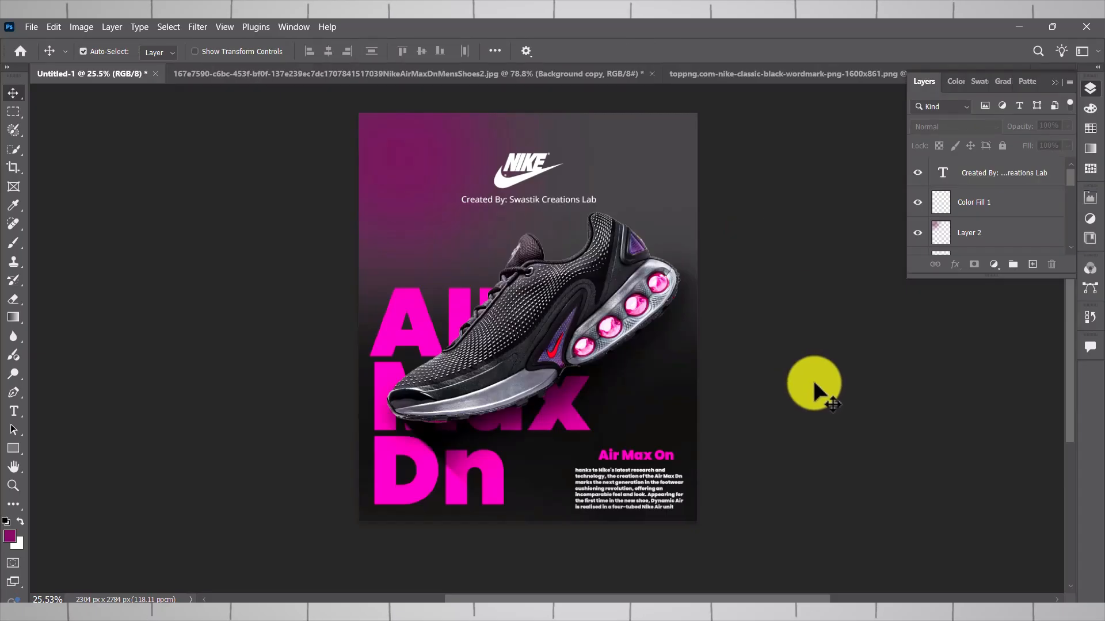
- Set the "Created By" line's font to Anton and recentre it under the Nike logo
{"action": "left_click", "coordinate": [581, 198]}
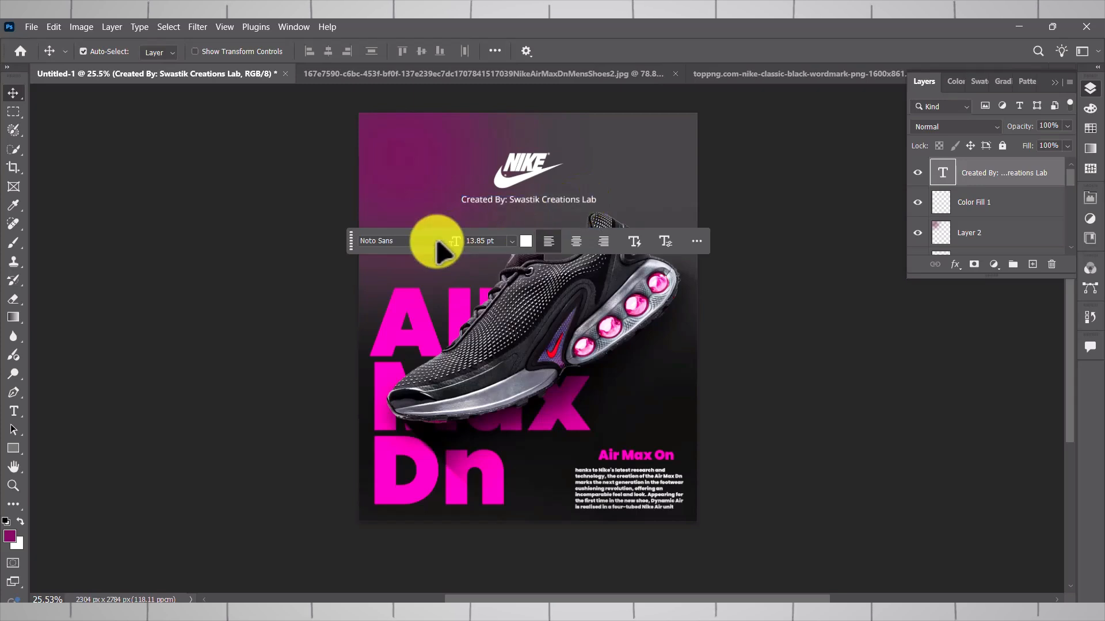
{"action": "left_click", "coordinate": [434, 240]}
{"action": "left_click", "coordinate": [621, 376]}
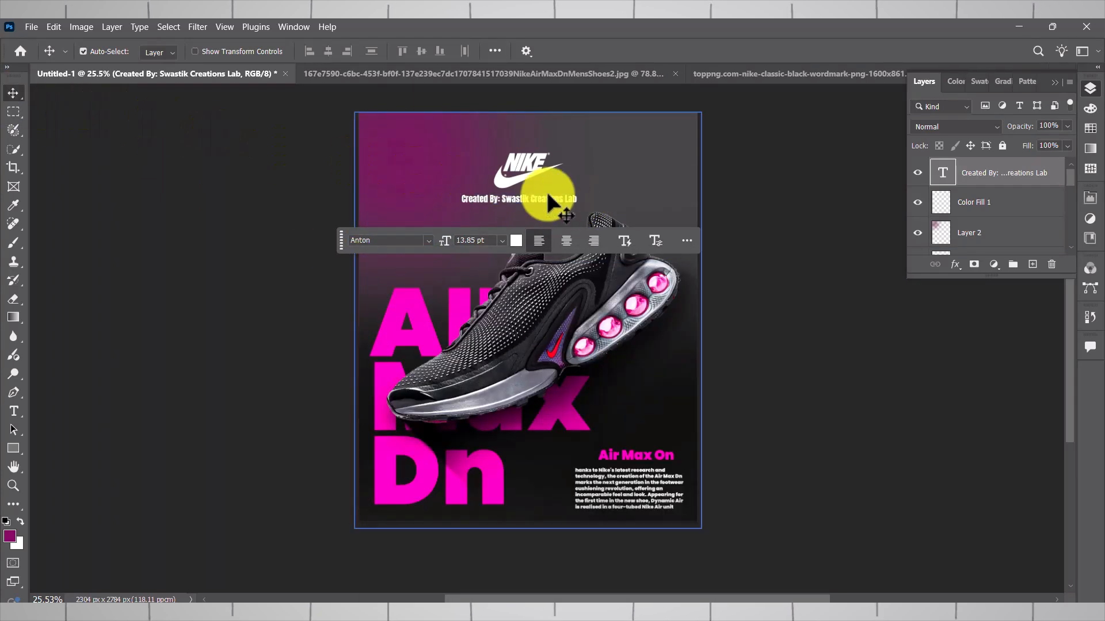
{"action": "left_click_drag", "start_coordinate": [556, 193], "coordinate": [564, 194]}
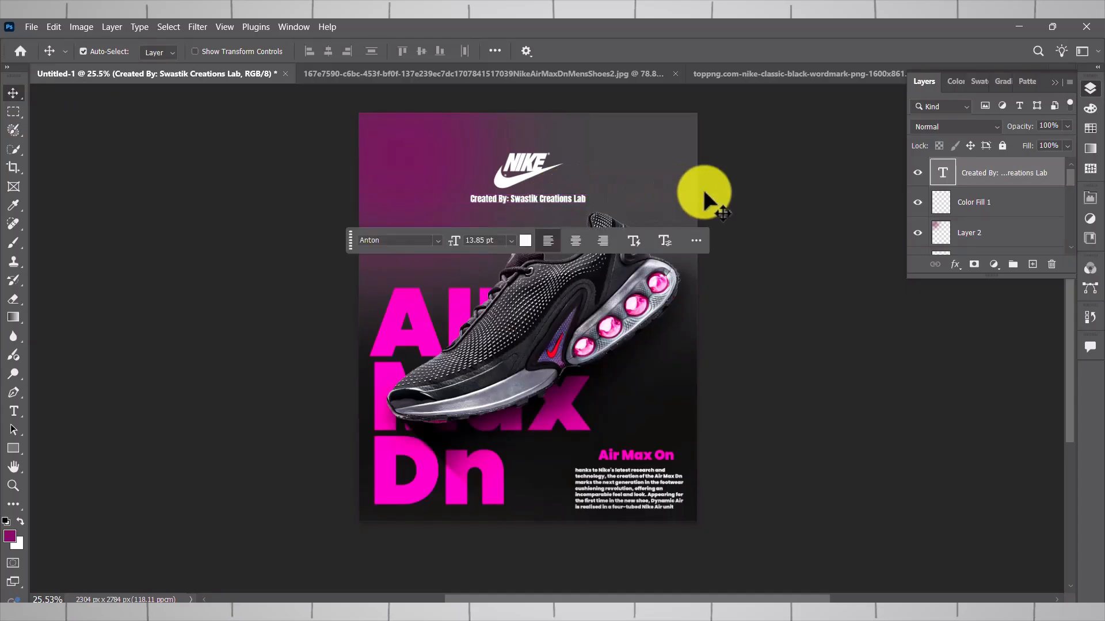
{"action": "left_click", "coordinate": [764, 190]}
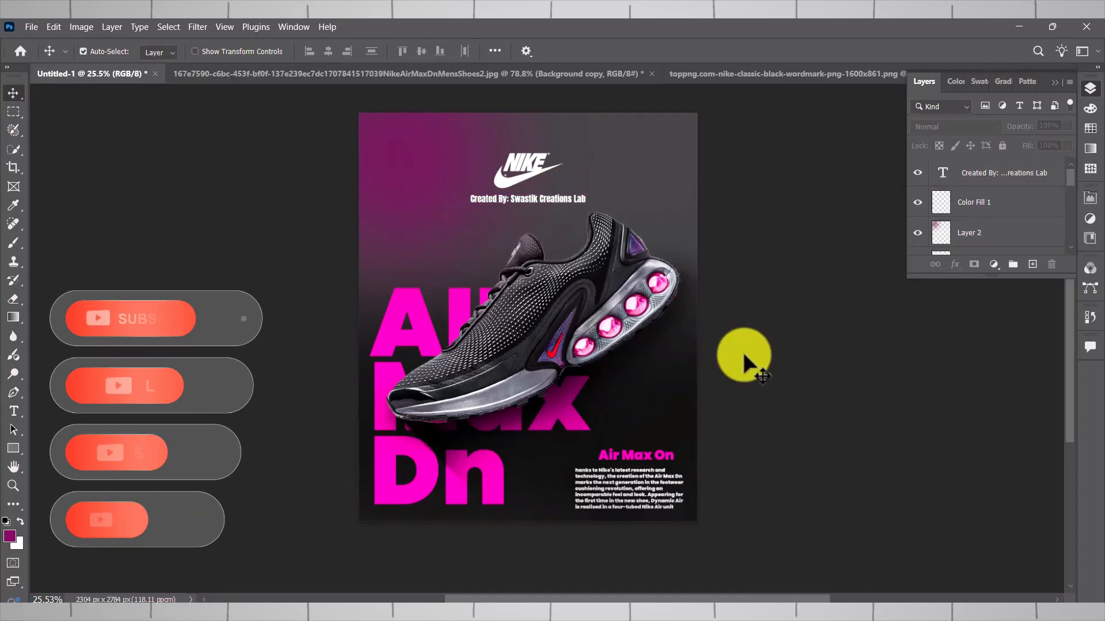
- Scale the description paragraph to 81.98%, centre it below "Air Max On" and fit the whole poster in view
{"action": "left_click", "coordinate": [646, 489]}
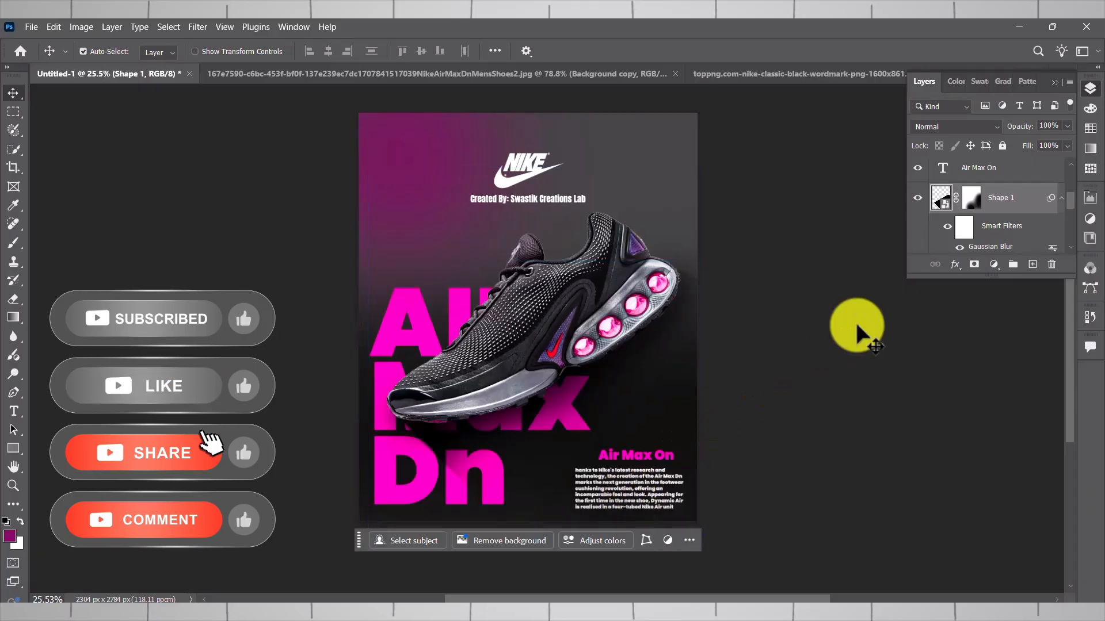
{"action": "left_click", "coordinate": [978, 243]}
{"action": "scroll", "coordinate": [978, 239], "scroll_direction": "down", "scroll_amount": 2}
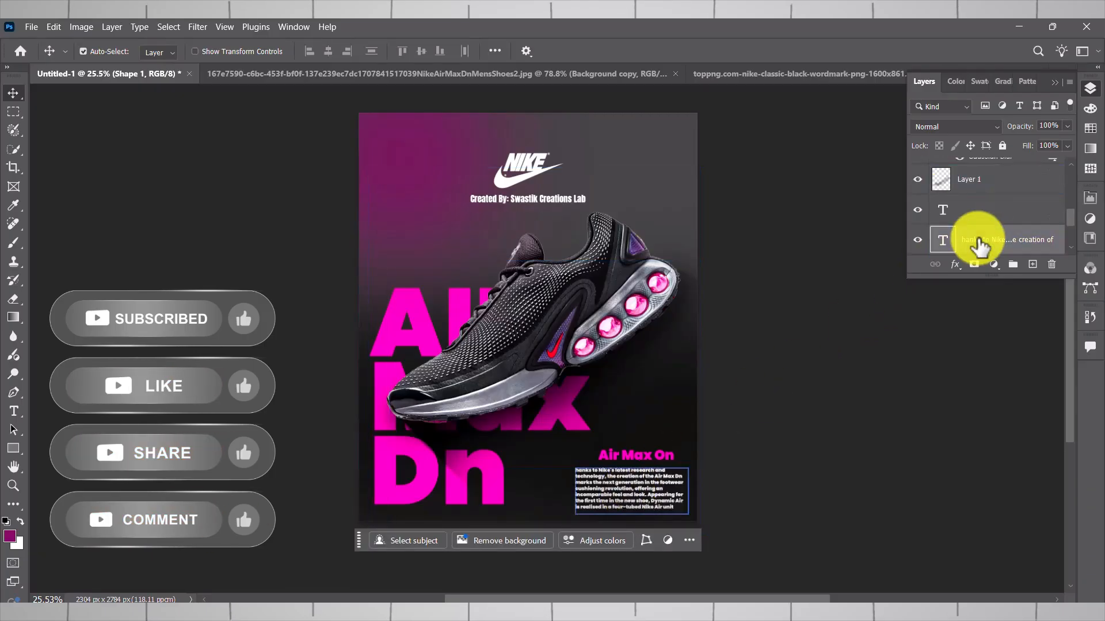
{"action": "left_click", "coordinate": [978, 241]}
{"action": "key", "text": "ctrl+t"}
{"action": "left_click_drag", "start_coordinate": [574, 511], "coordinate": [641, 481]}
{"action": "left_click", "coordinate": [706, 542]}
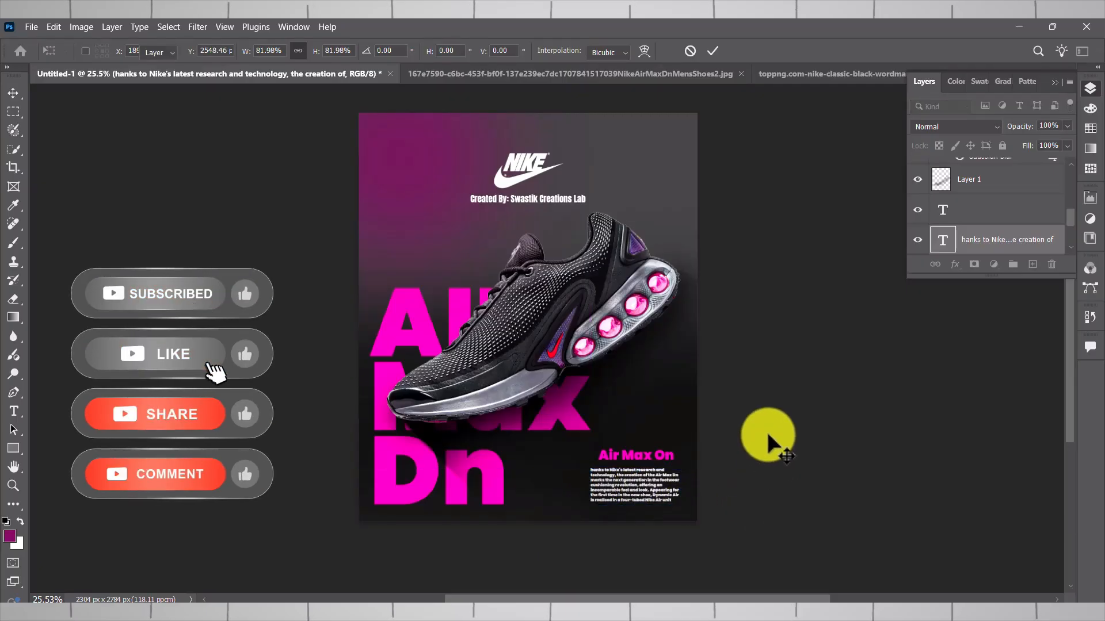
{"action": "left_click", "coordinate": [768, 433]}
{"action": "key", "text": "ctrl+0"}
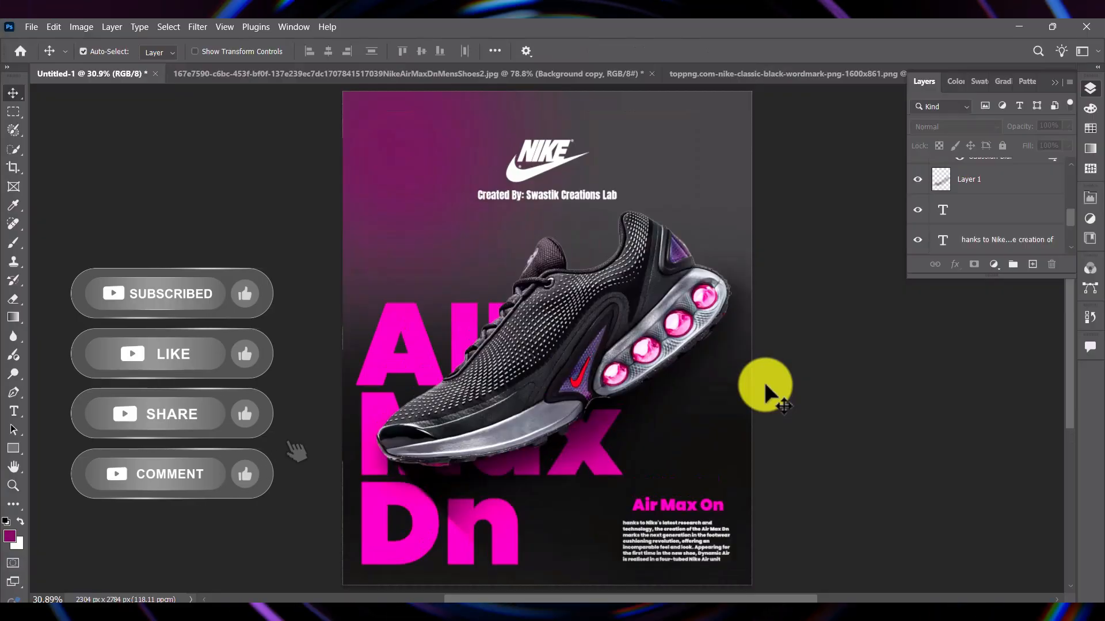